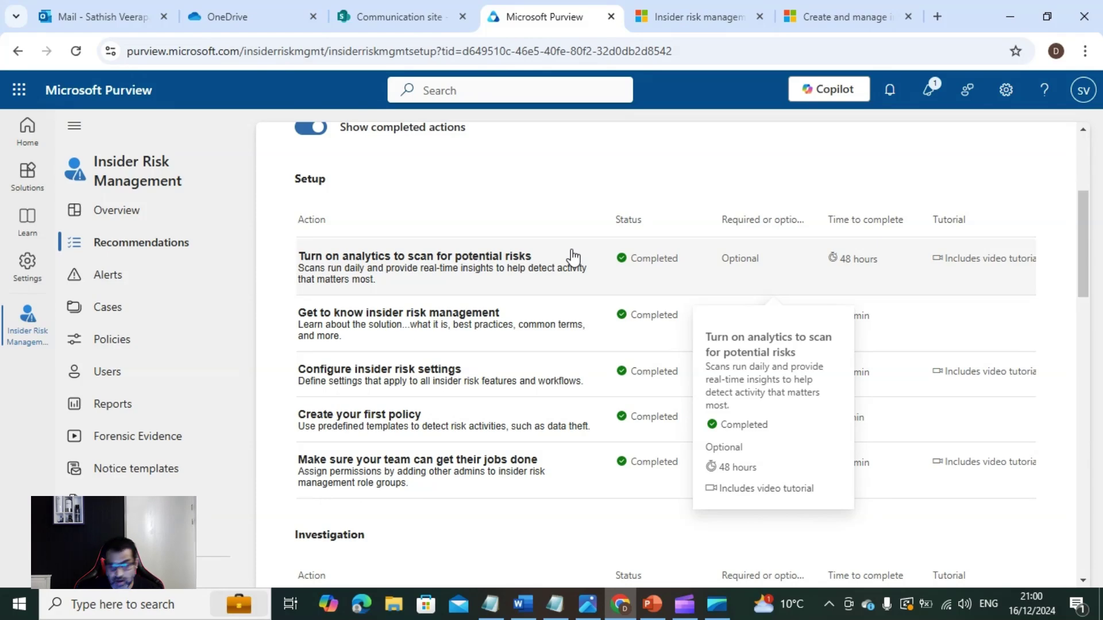
# Step: Check the Insider Risk Management overview and return to the Recommendations page
pyautogui.scroll(4, 575, 251)
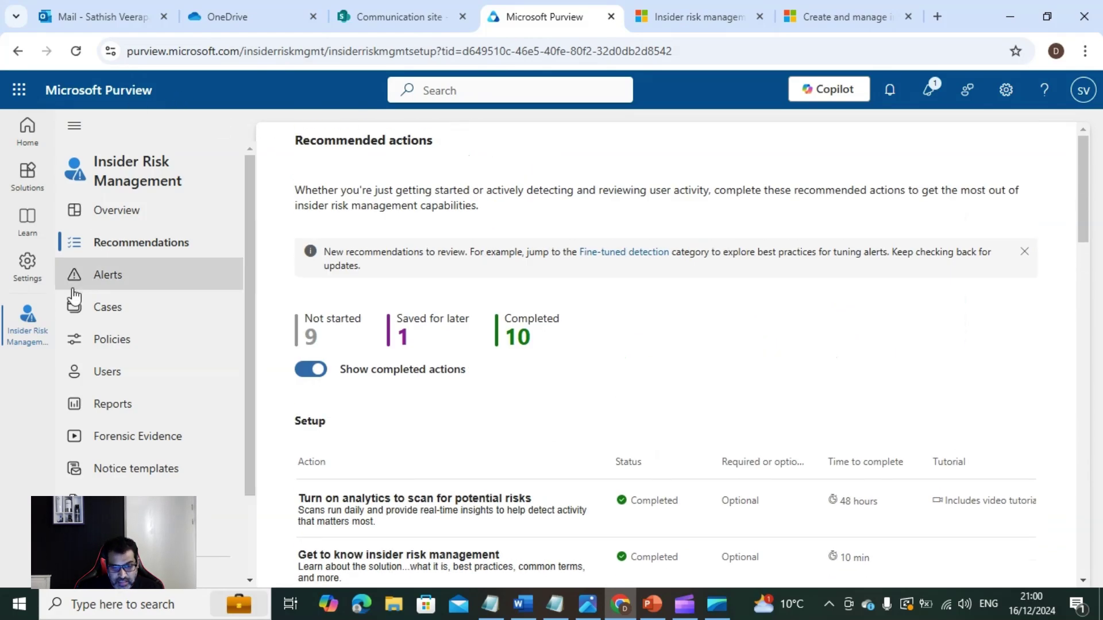
pyautogui.click(104, 226)
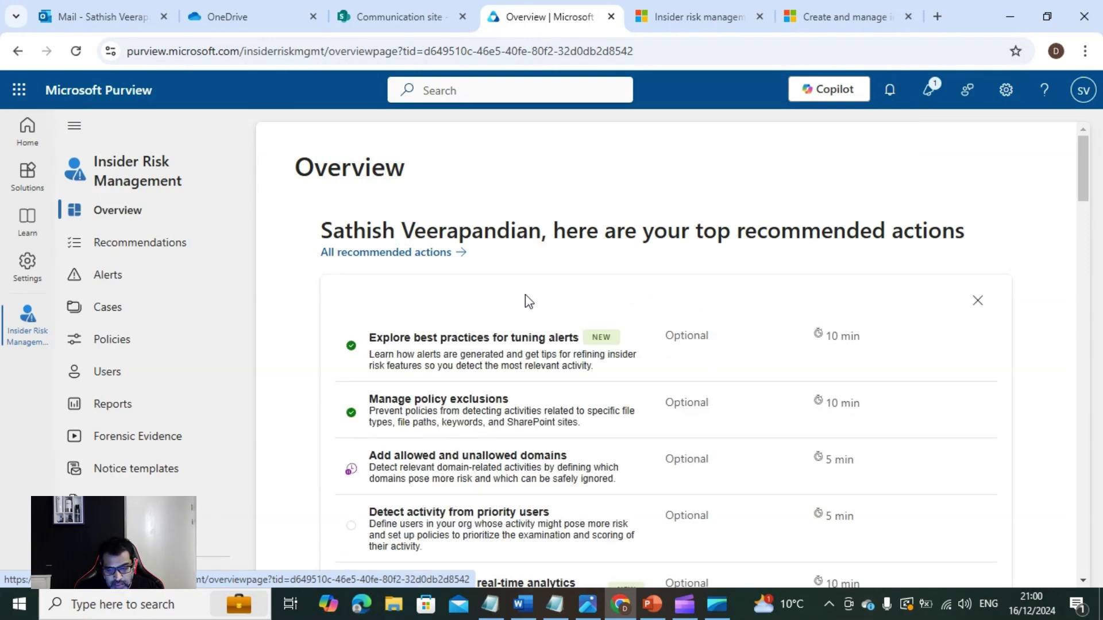
pyautogui.click(124, 260)
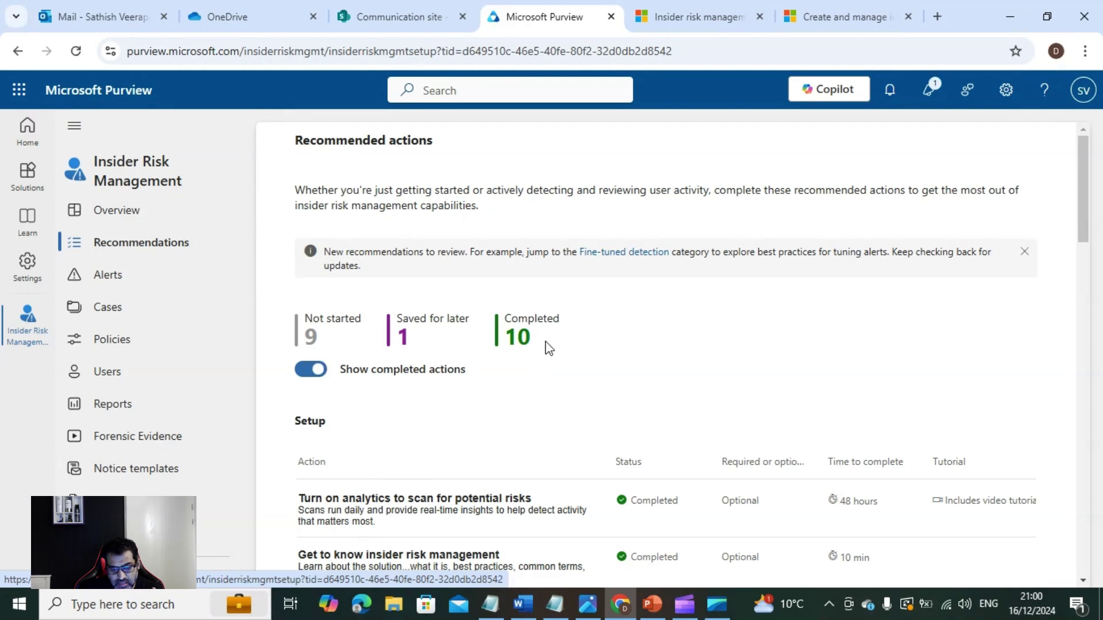
# Step: Review the recommended actions from Setup and Investigation through Fine-tuned detection and Extended integration
pyautogui.scroll(-8, 547, 345)
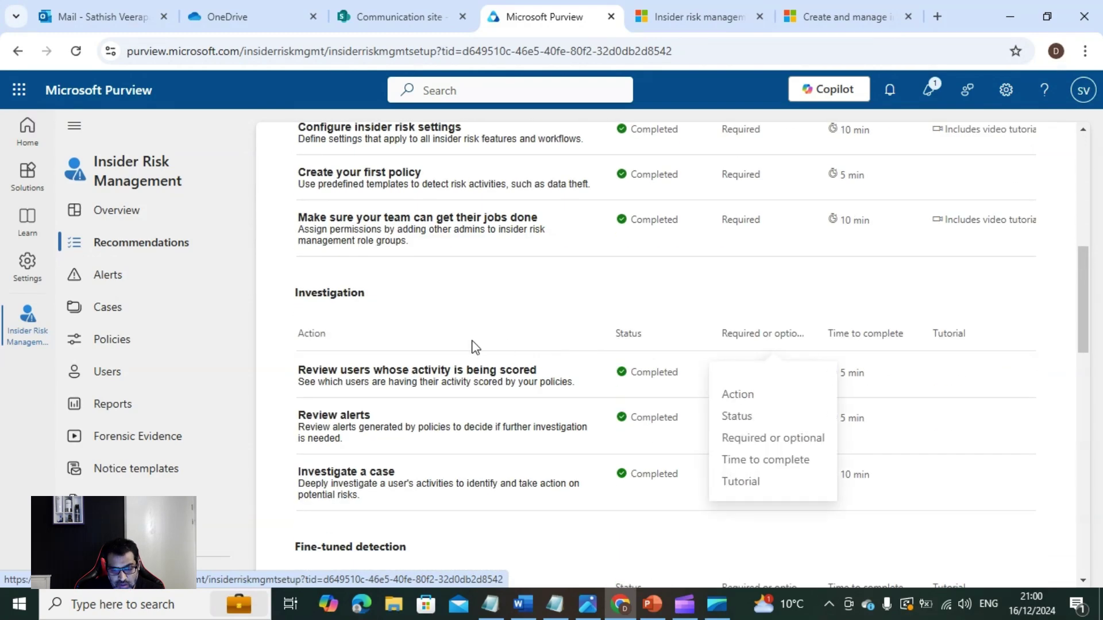
pyautogui.scroll(-3, 458, 323)
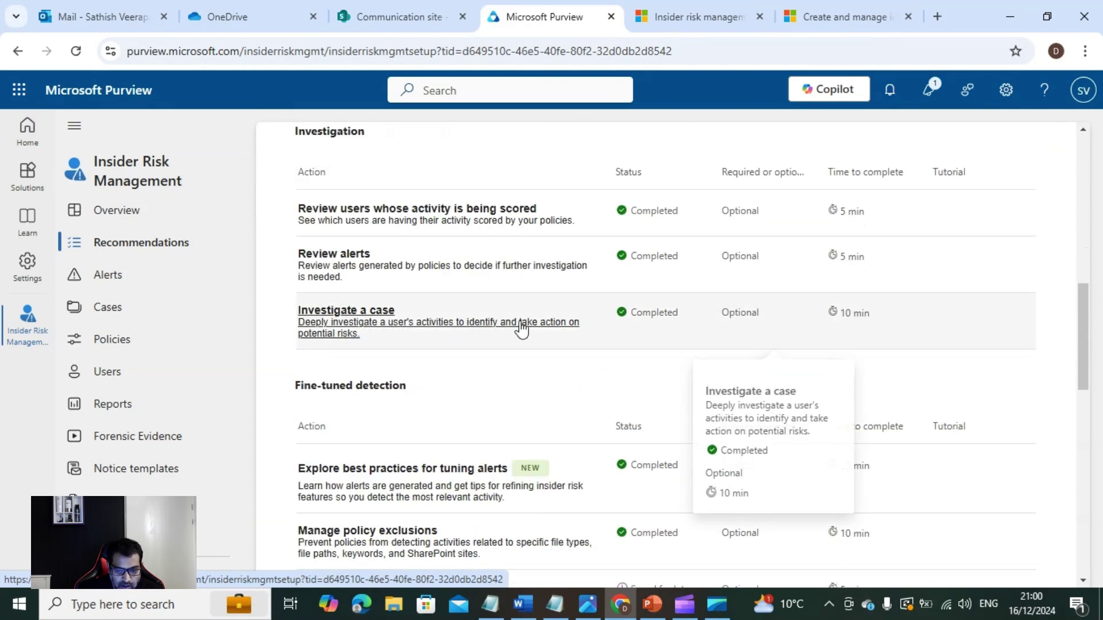
pyautogui.scroll(-5, 460, 387)
pyautogui.scroll(-4, 464, 388)
pyautogui.scroll(-1, 466, 352)
pyautogui.scroll(-5, 465, 349)
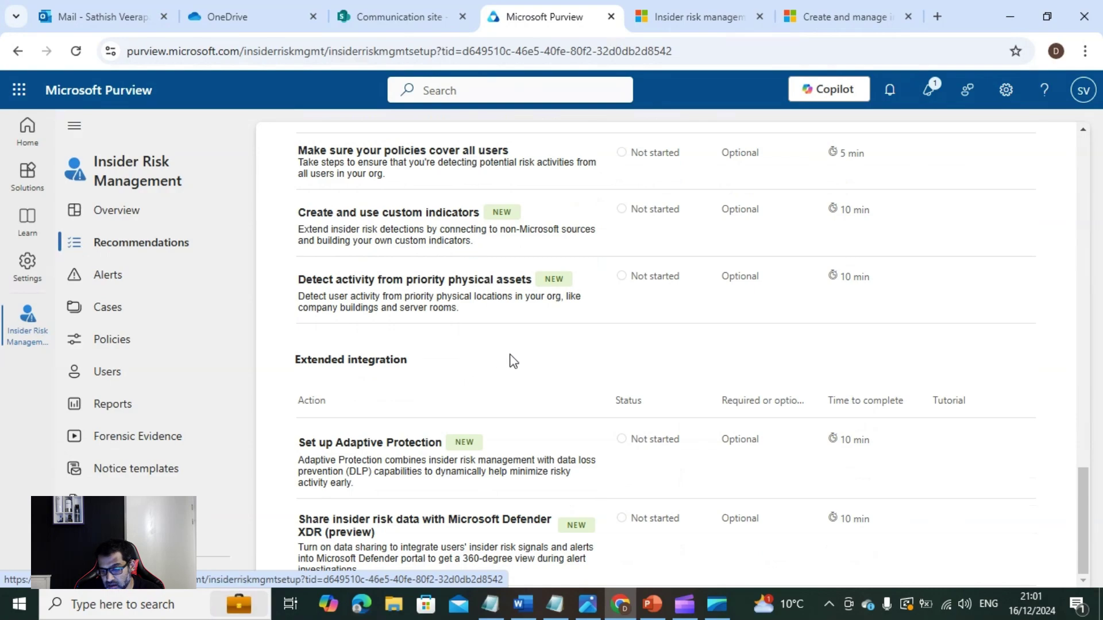
pyautogui.scroll(9, 517, 374)
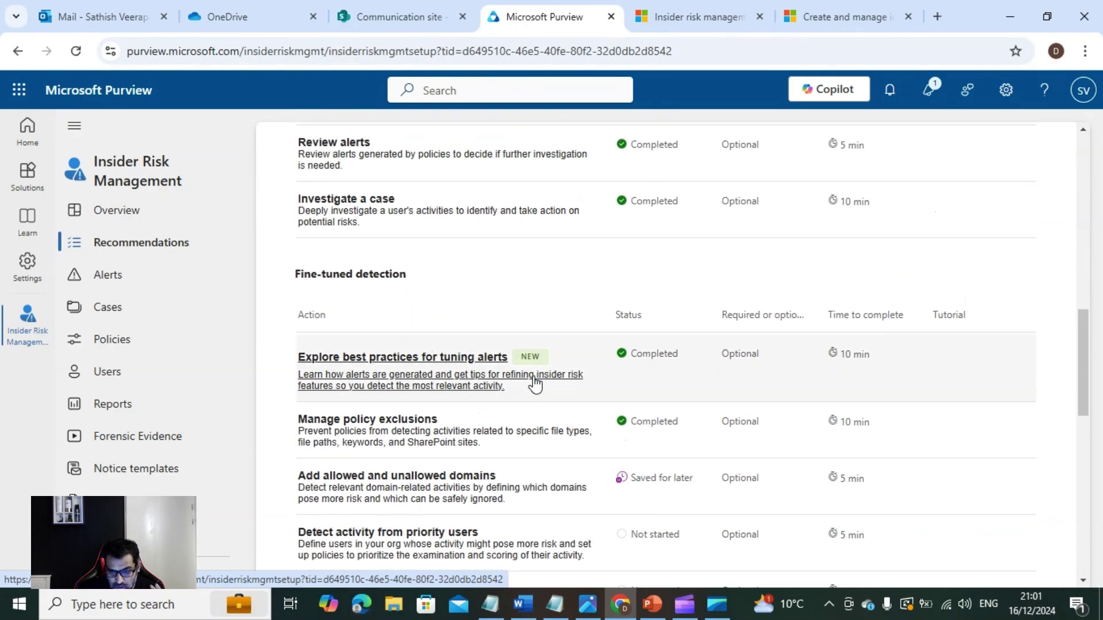
# Step: Examine the Setup recommendations, including turning on analytics, configuring insider risk settings and creating the first policy
pyautogui.scroll(10, 534, 384)
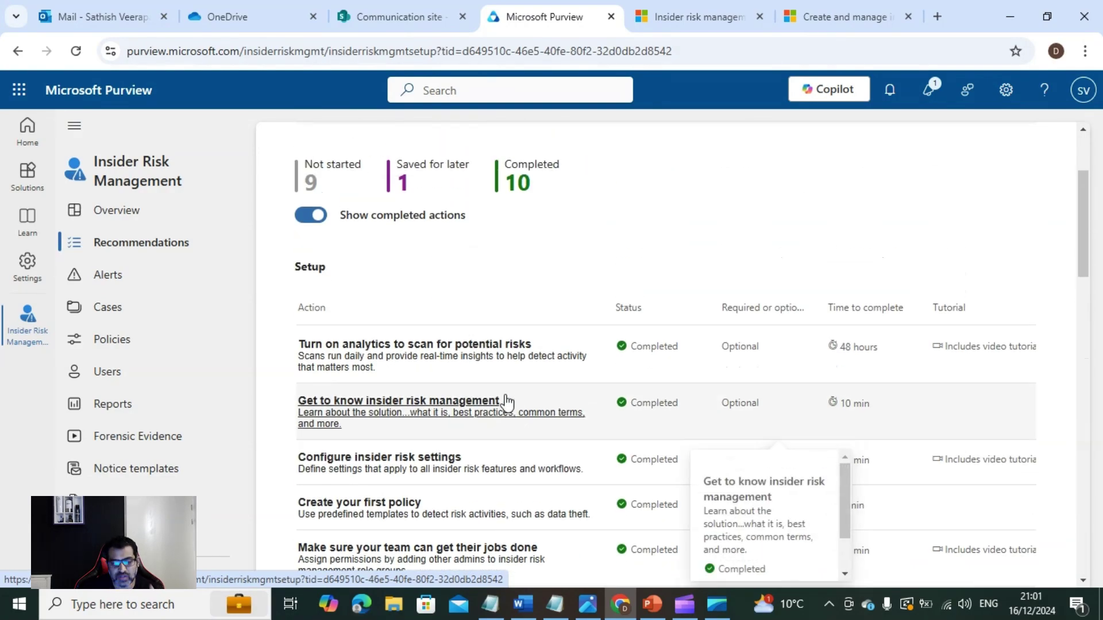
pyautogui.scroll(-6, 505, 391)
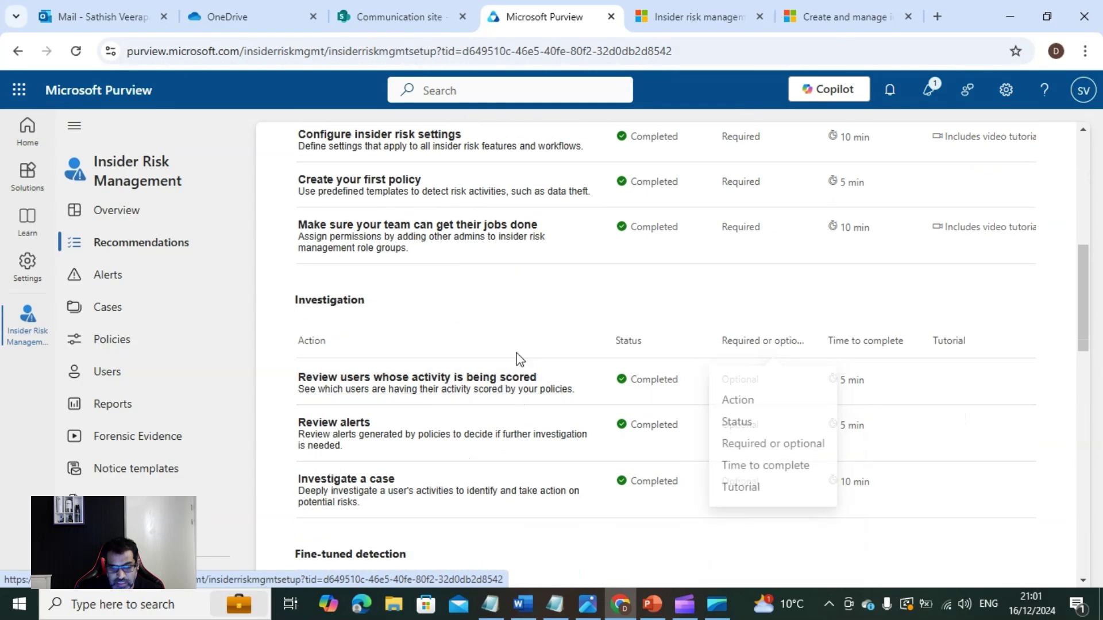
pyautogui.scroll(4, 520, 359)
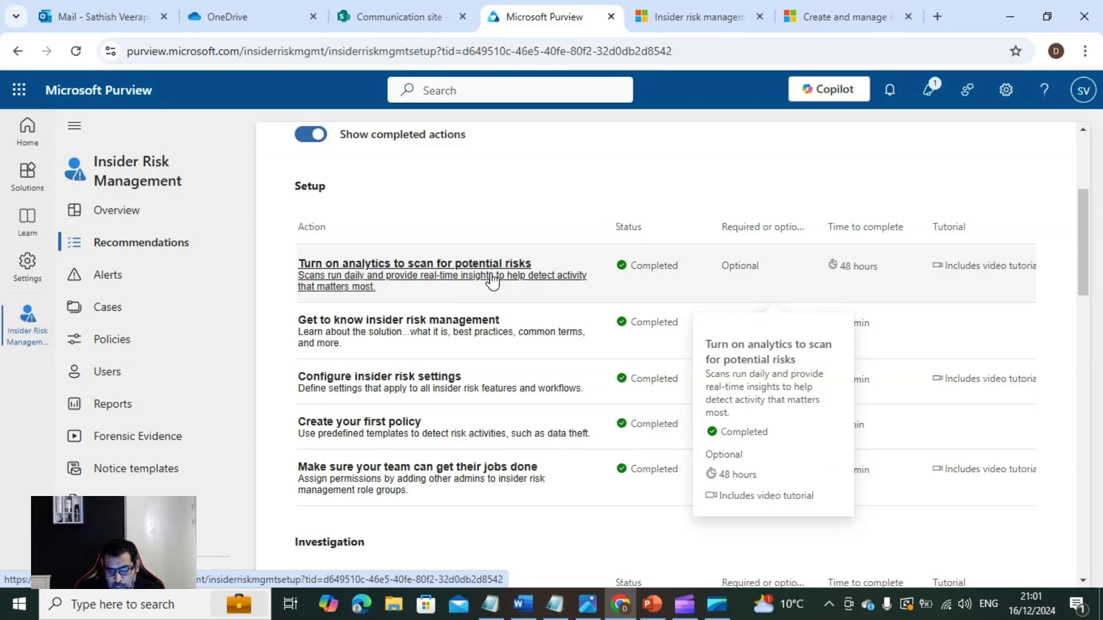
pyautogui.moveTo(476, 326)
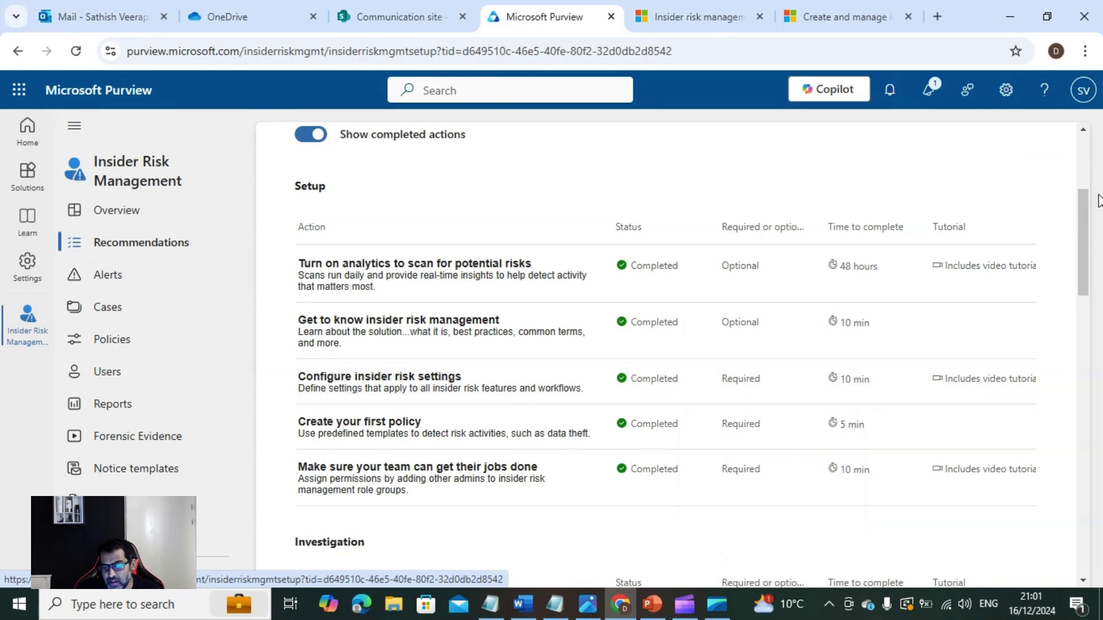
pyautogui.moveTo(1081, 233); pyautogui.dragTo(1080, 270)
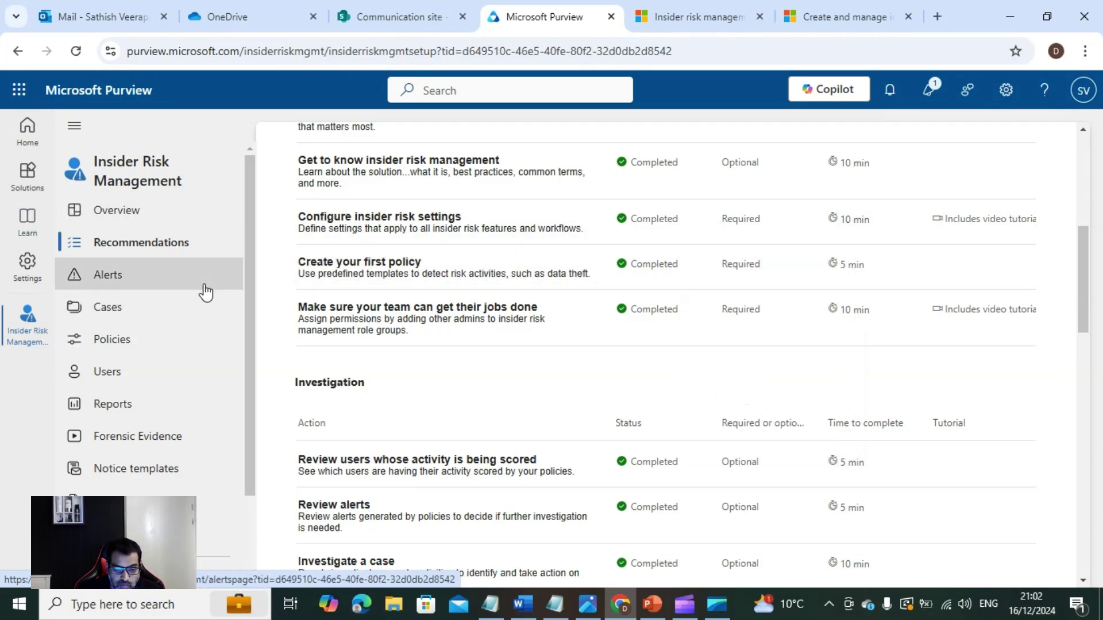
pyautogui.moveTo(460, 274)
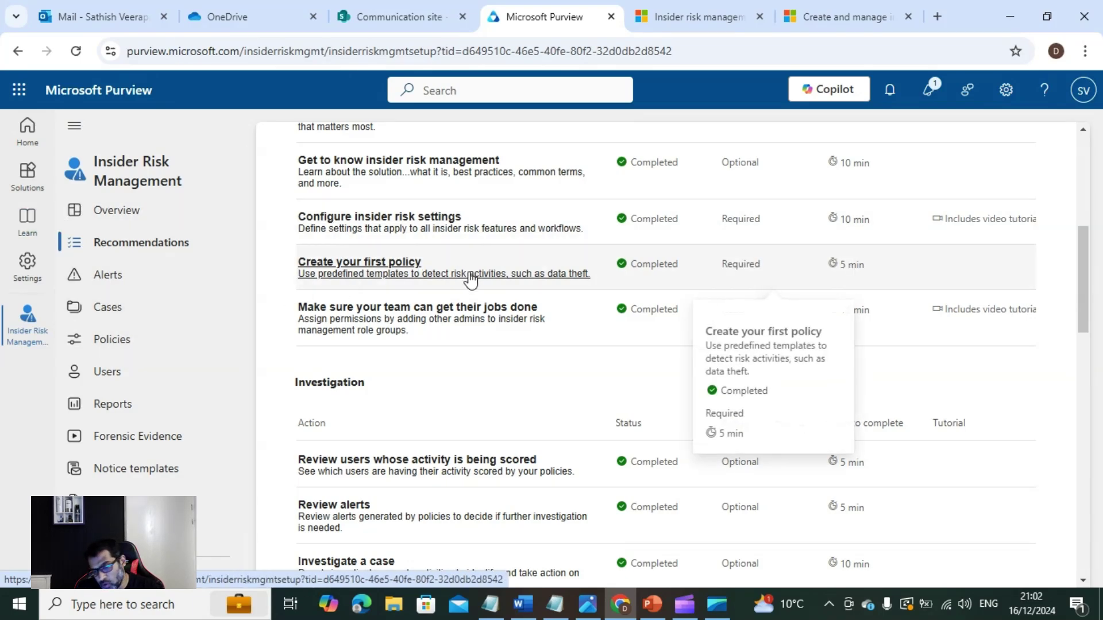
pyautogui.scroll(3, 493, 265)
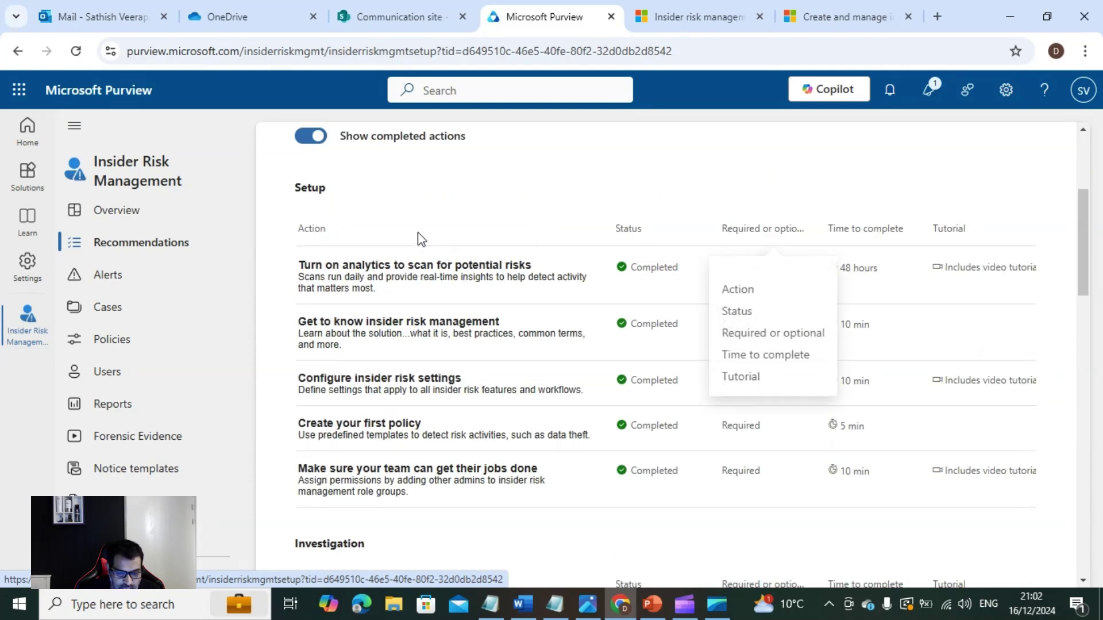
# Step: Widen the Policy name column in the insider risk policies list and open the details of Data leaks quick policy - 12/11/2024
pyautogui.click(103, 350)
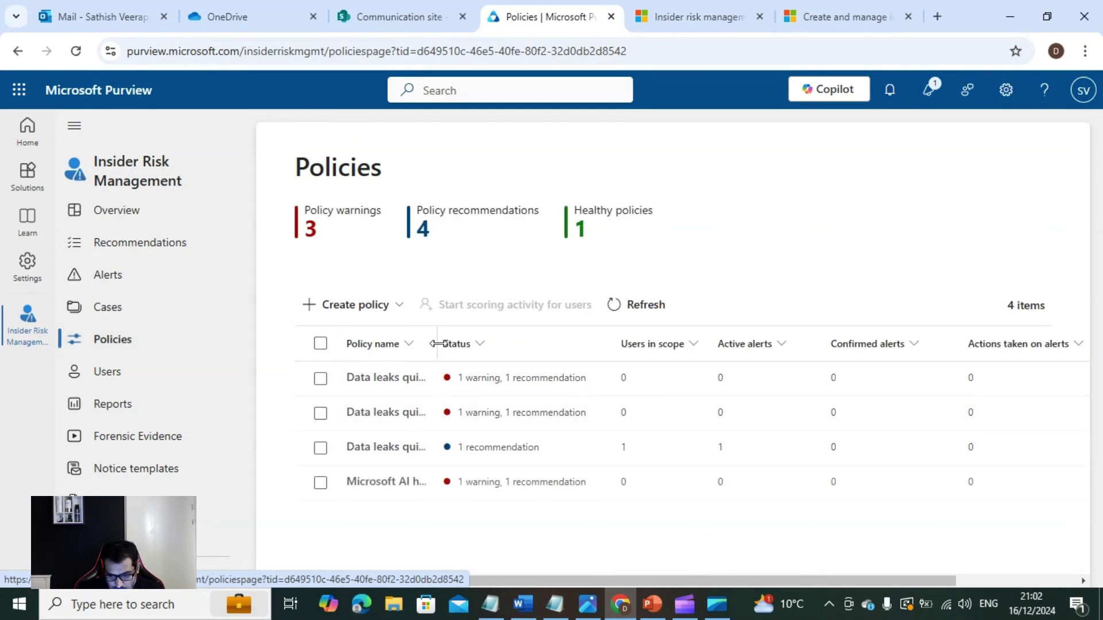
pyautogui.moveTo(435, 343); pyautogui.dragTo(591, 341)
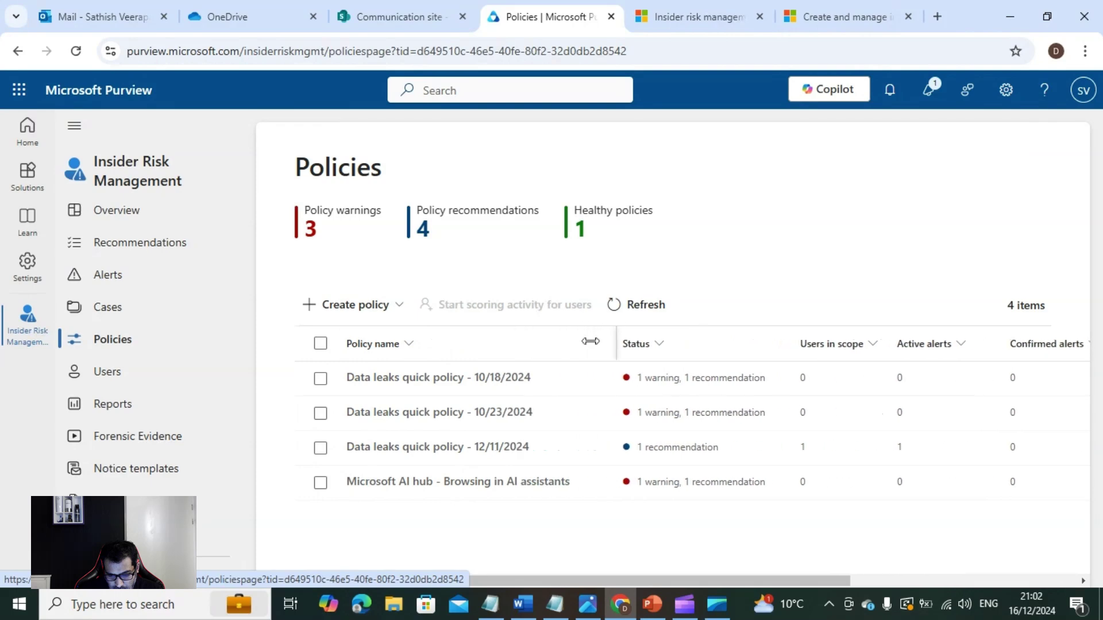
pyautogui.click(432, 452)
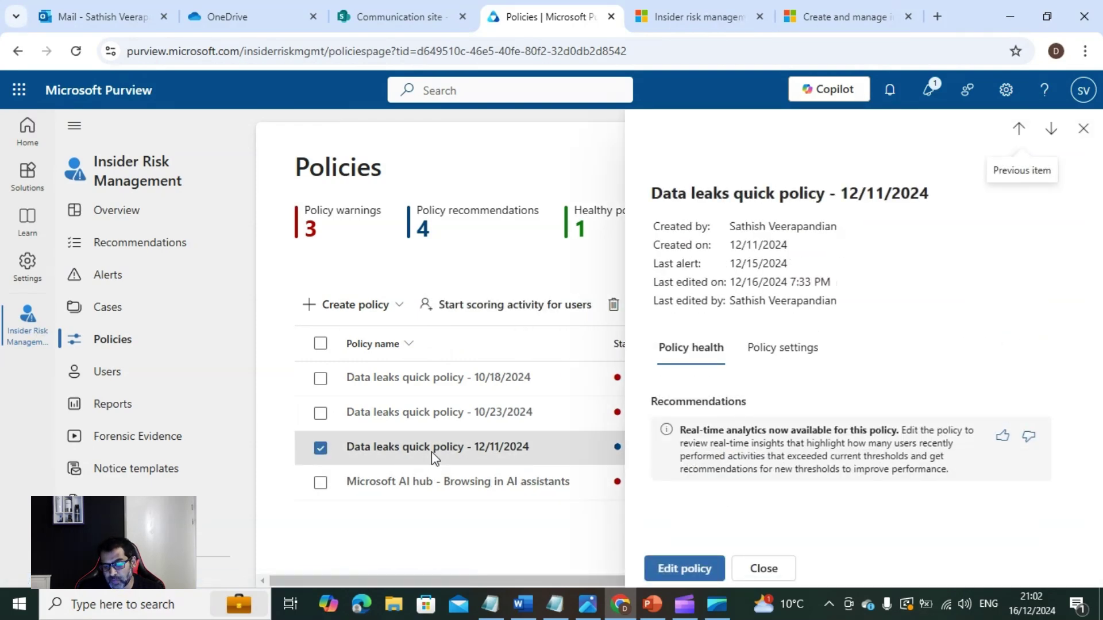
# Step: Review the policy's settings for user coverage, user scope, content to prioritize, triggering thresholds and policy indicators
pyautogui.click(792, 357)
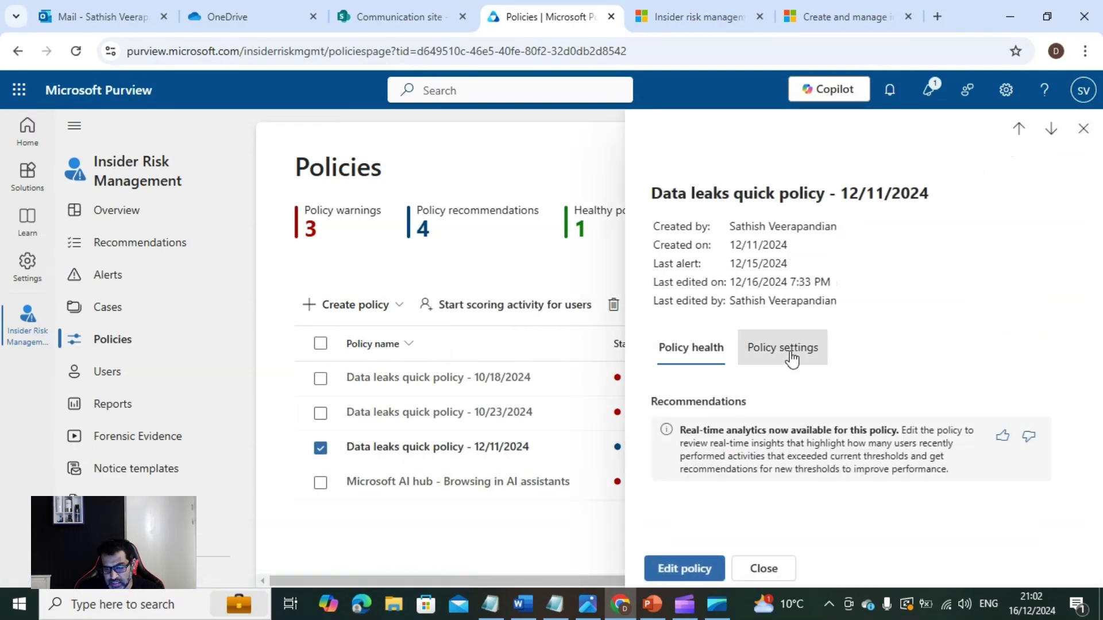
pyautogui.scroll(-2, 884, 362)
pyautogui.scroll(-2, 883, 362)
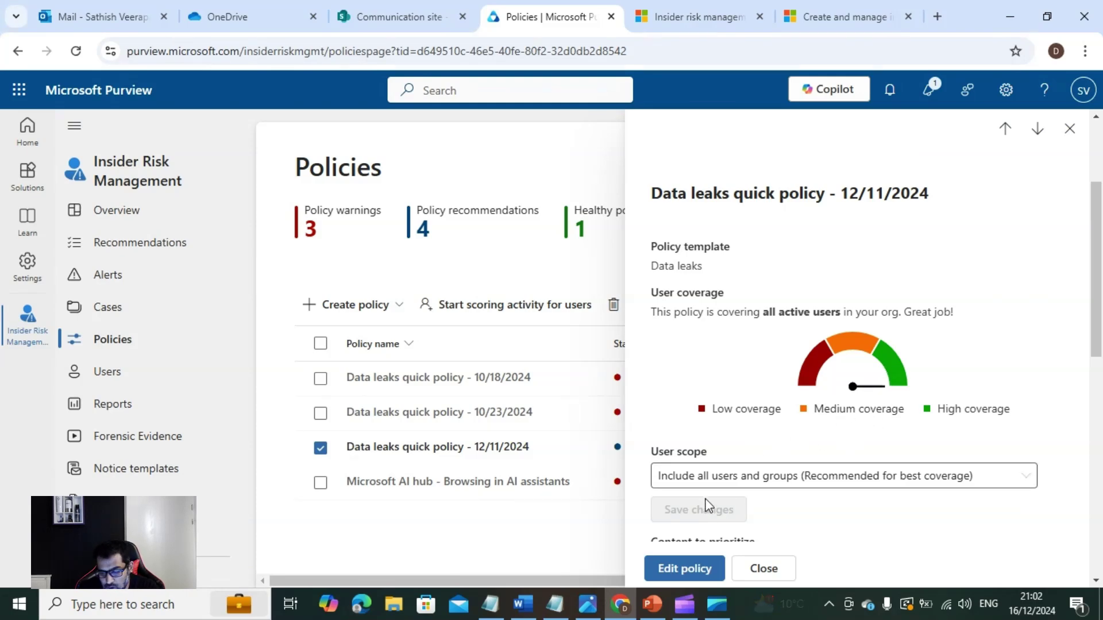
pyautogui.scroll(-1, 742, 458)
pyautogui.scroll(-2, 743, 458)
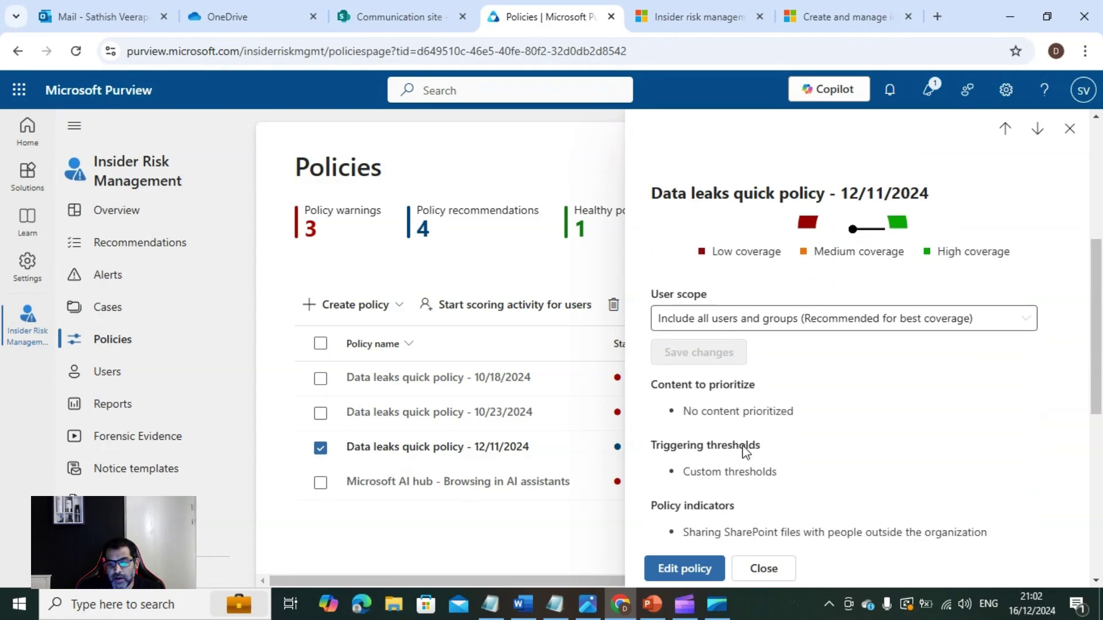
pyautogui.scroll(2, 902, 451)
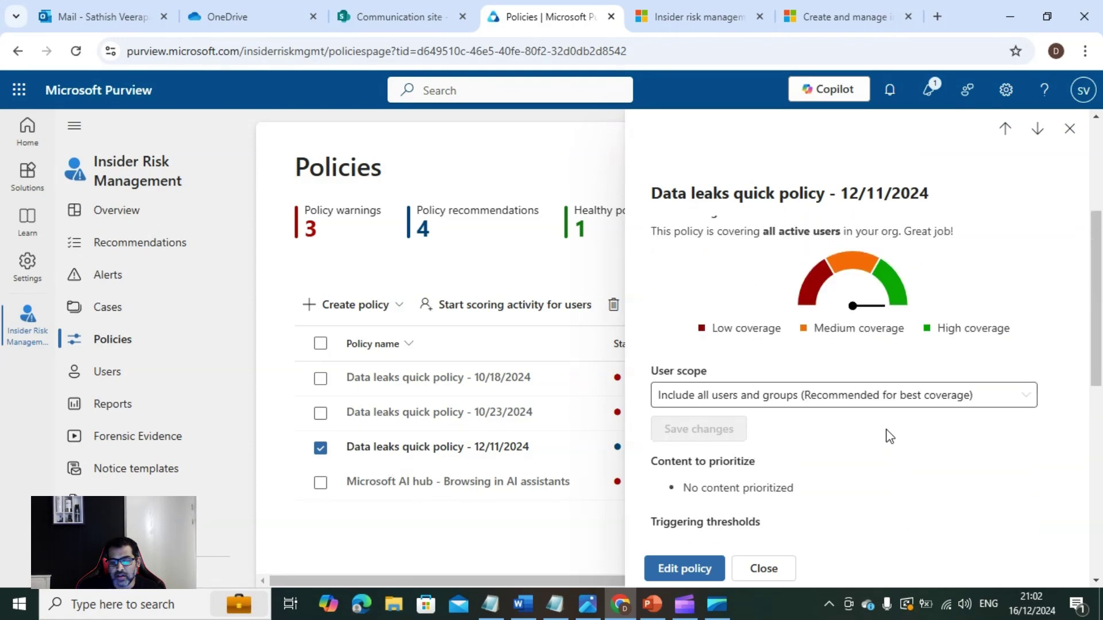
pyautogui.scroll(-3, 888, 437)
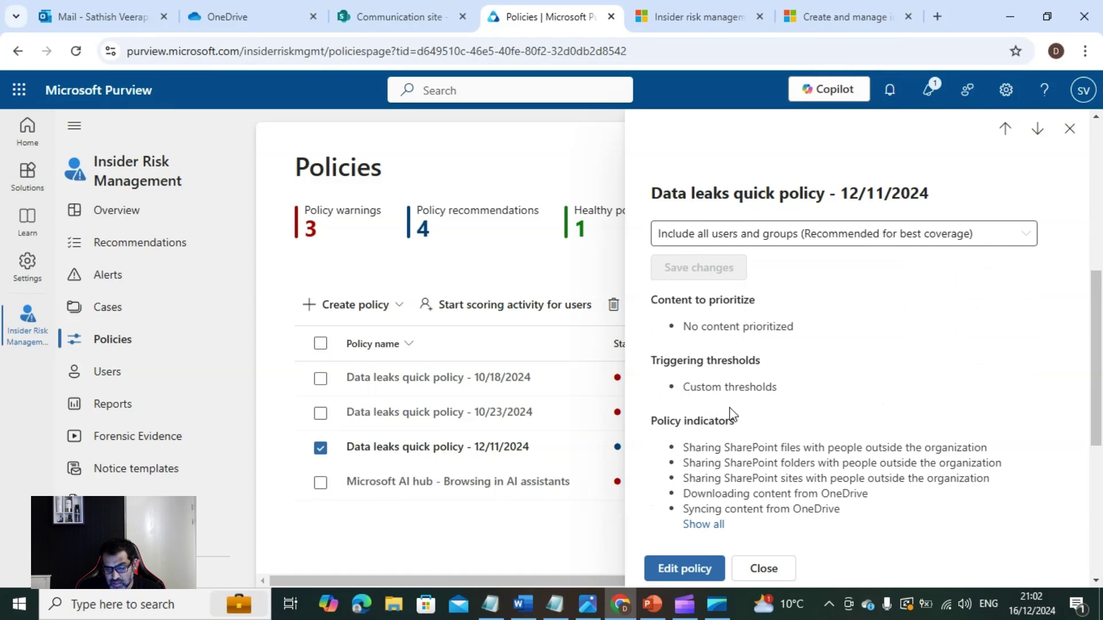
pyautogui.scroll(-1, 856, 382)
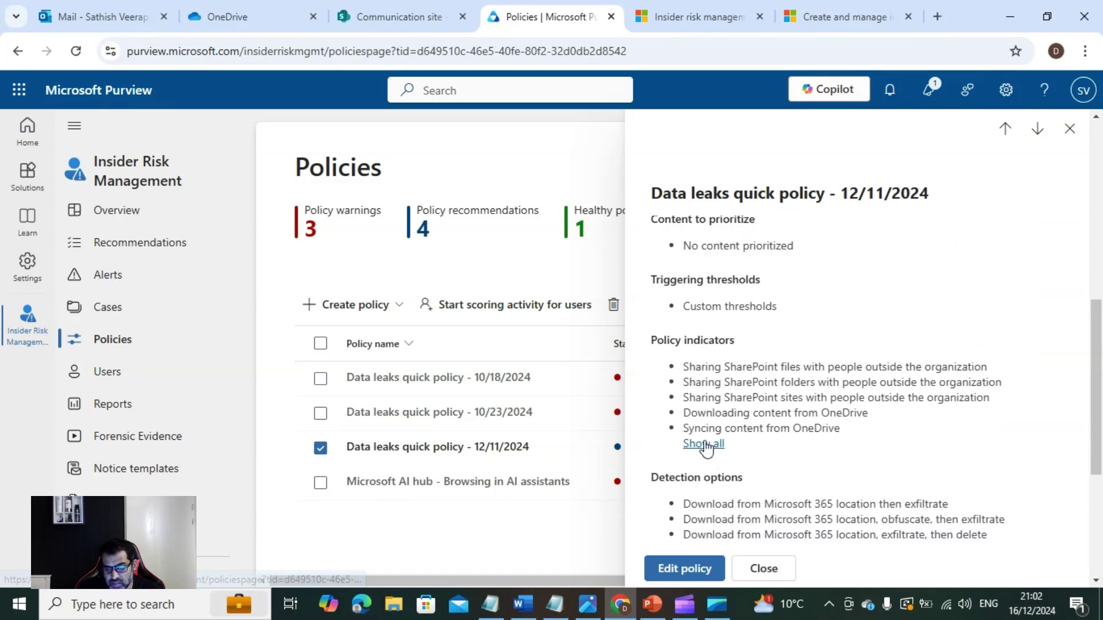
# Step: Expand the full list of policy indicators, examine the USB and SharePoint sharing entries, and close the policy details
pyautogui.click(711, 459)
pyautogui.scroll(-3, 791, 351)
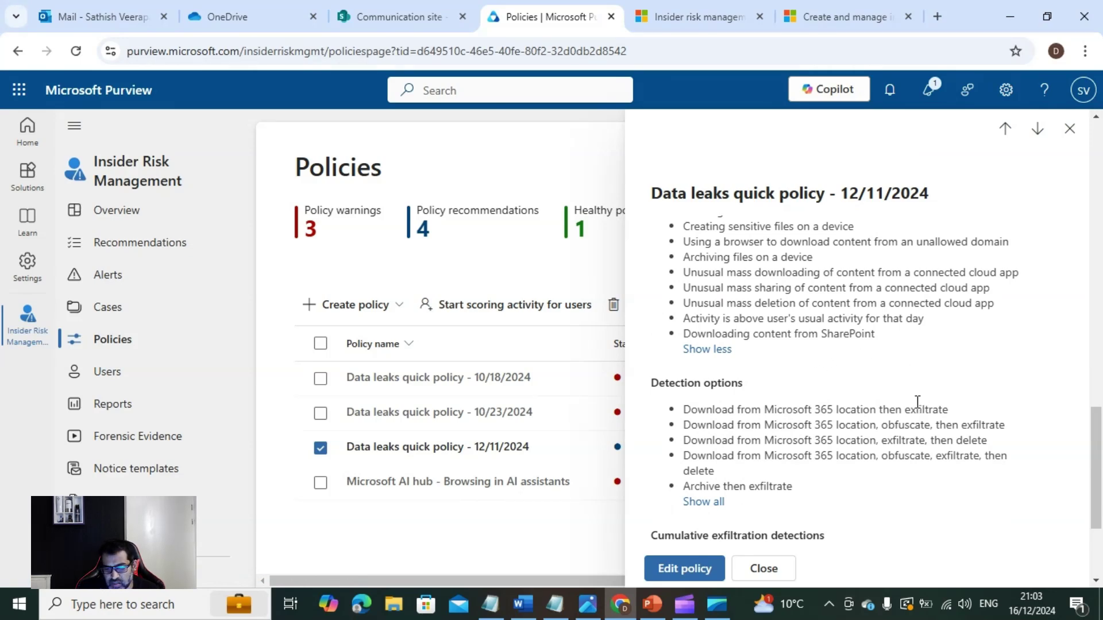
pyautogui.scroll(4, 914, 401)
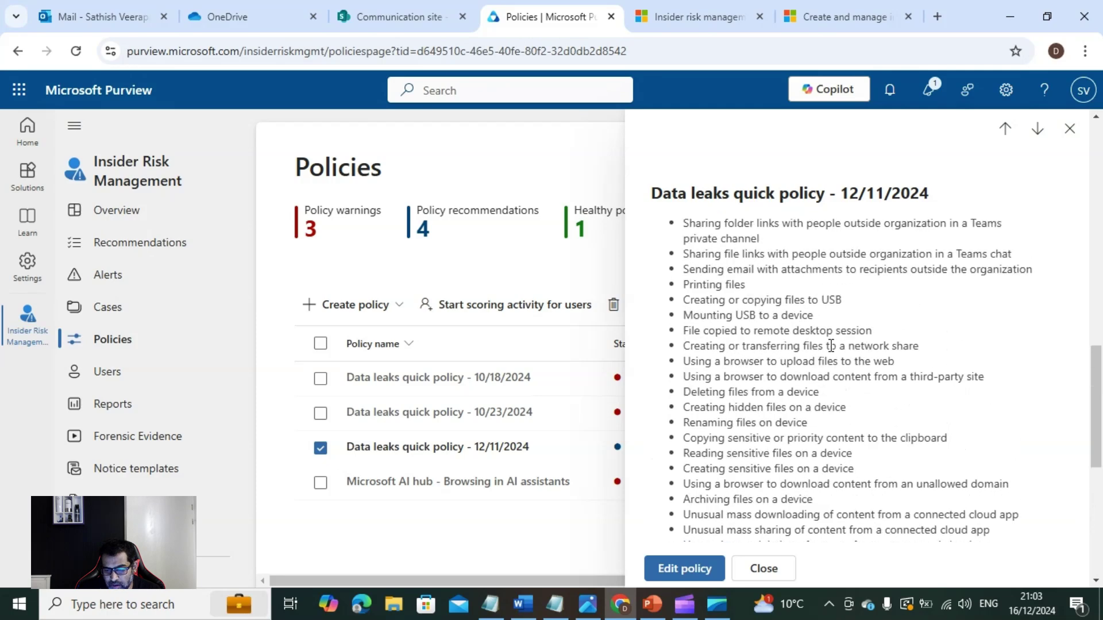
pyautogui.moveTo(817, 320); pyautogui.dragTo(671, 315)
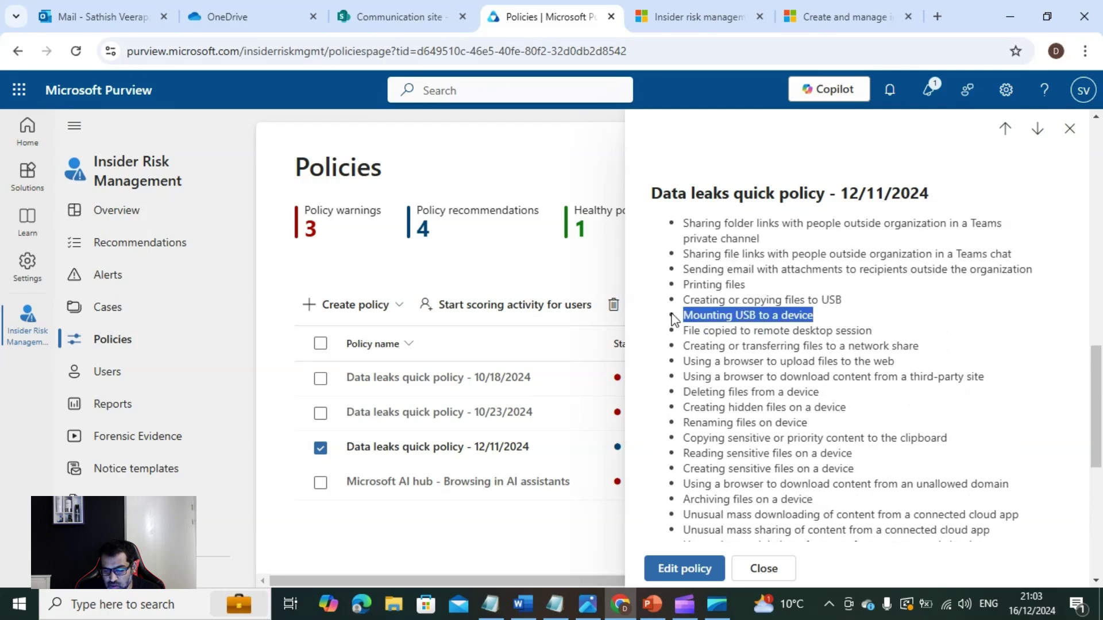
pyautogui.moveTo(846, 300); pyautogui.dragTo(682, 301)
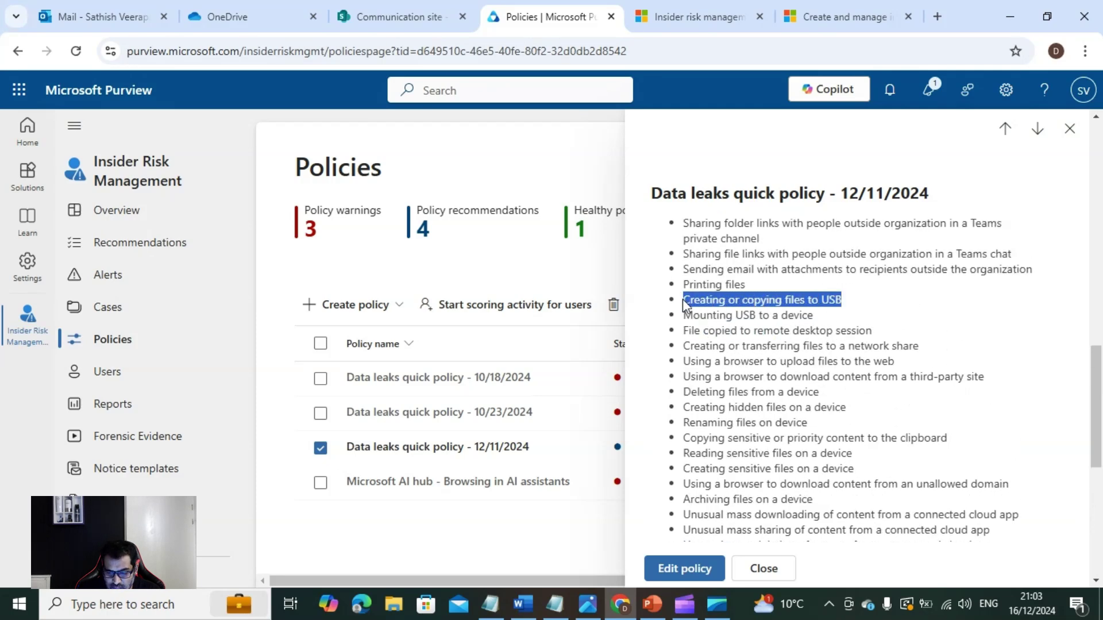
pyautogui.scroll(1, 833, 354)
pyautogui.scroll(4, 801, 360)
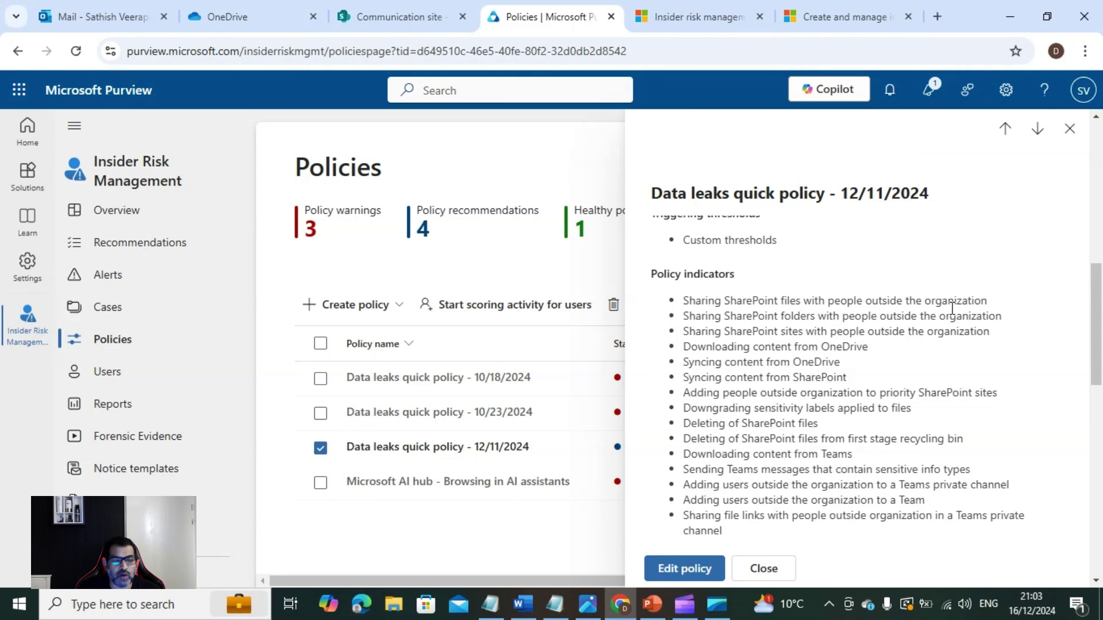
pyautogui.scroll(1, 881, 568)
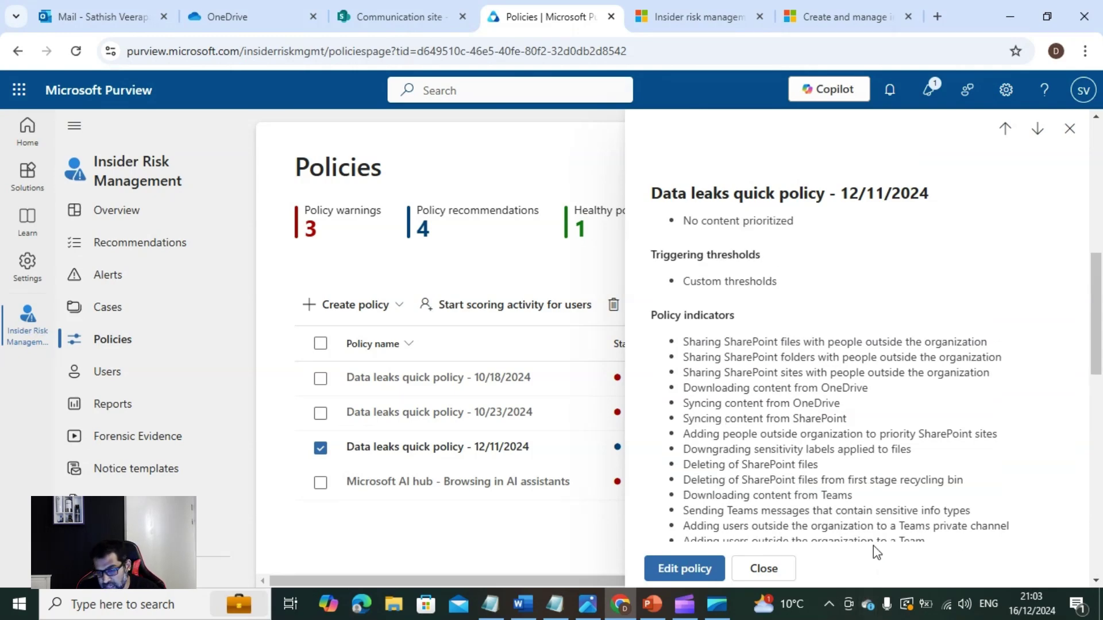
pyautogui.scroll(1, 815, 460)
pyautogui.scroll(-3, 779, 453)
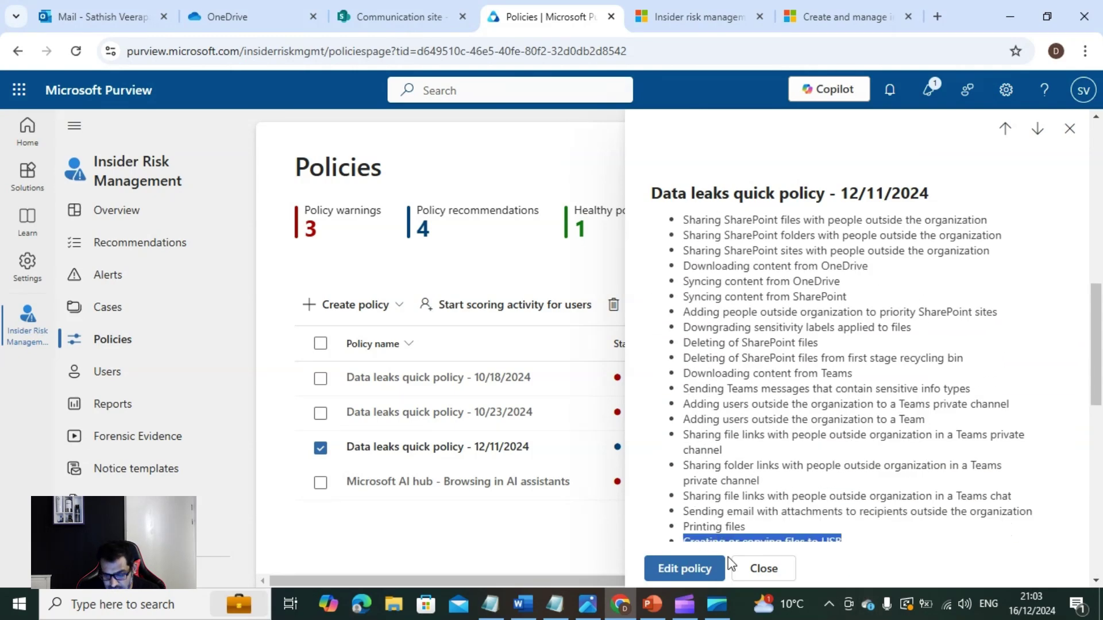
pyautogui.click(749, 570)
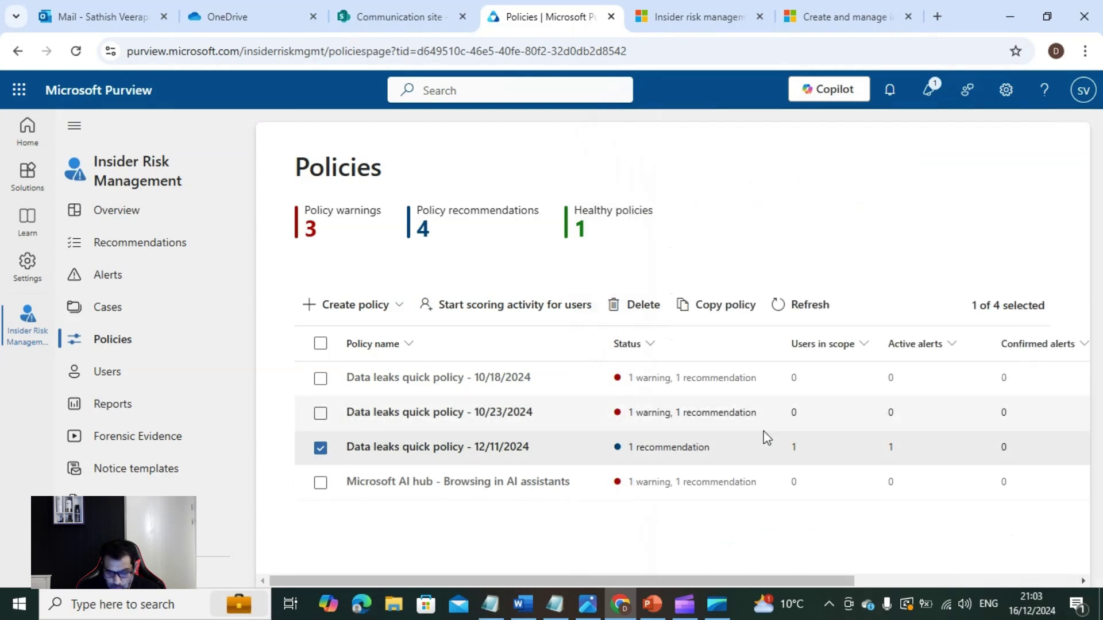
# Step: Reopen the settings of Data leaks quick policy - 12/11/2024, check its detection options and thresholds, and start editing the policy
pyautogui.click(566, 451)
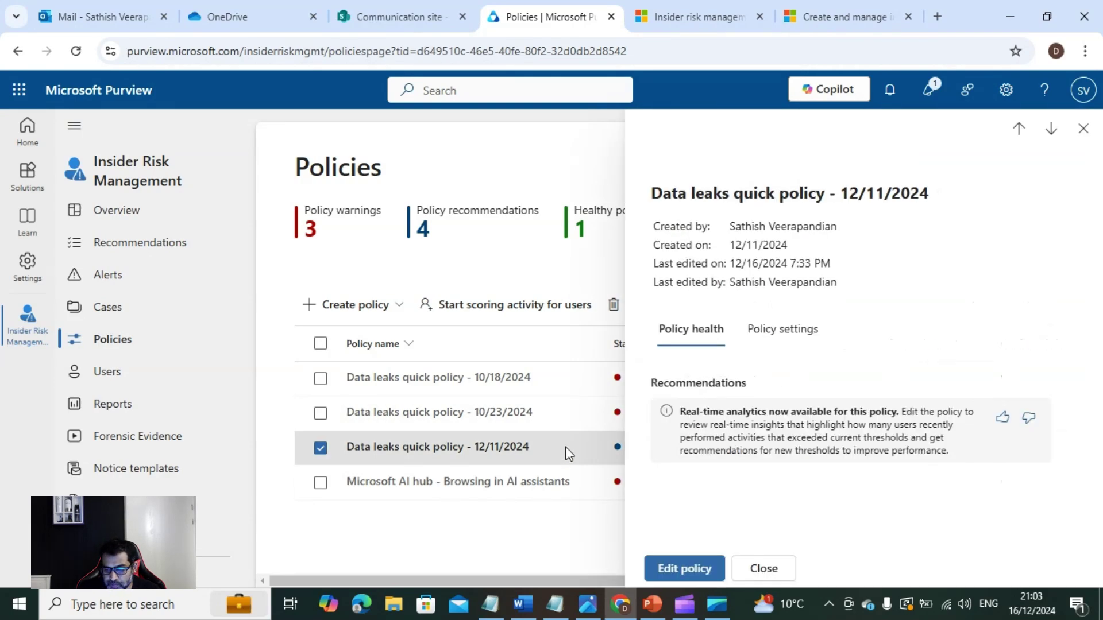
pyautogui.click(789, 346)
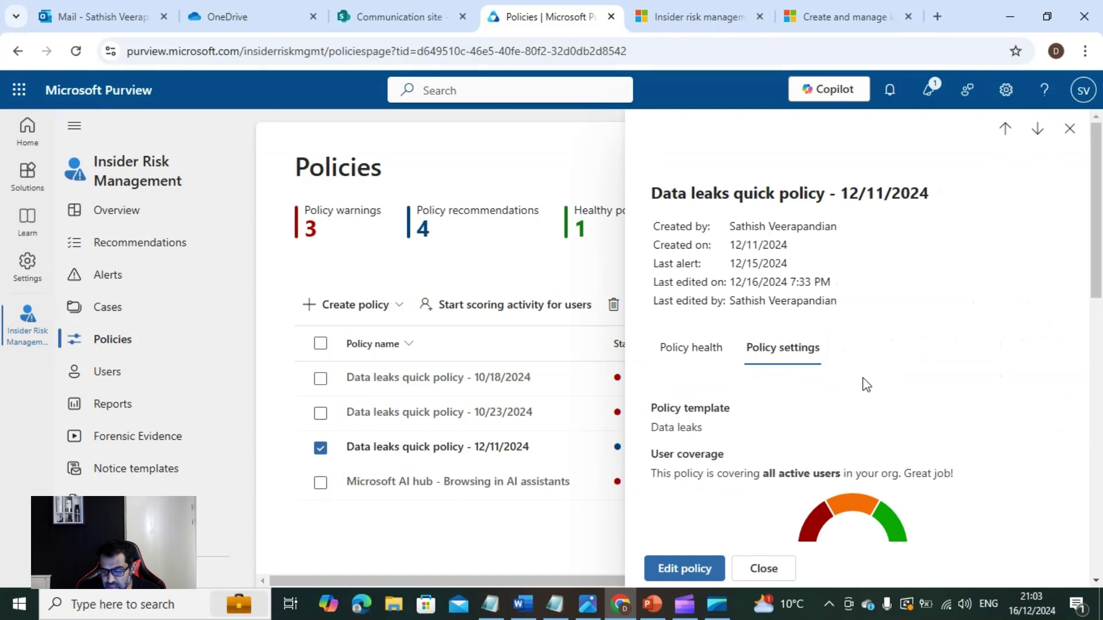
pyautogui.scroll(-6, 865, 385)
pyautogui.scroll(-6, 865, 393)
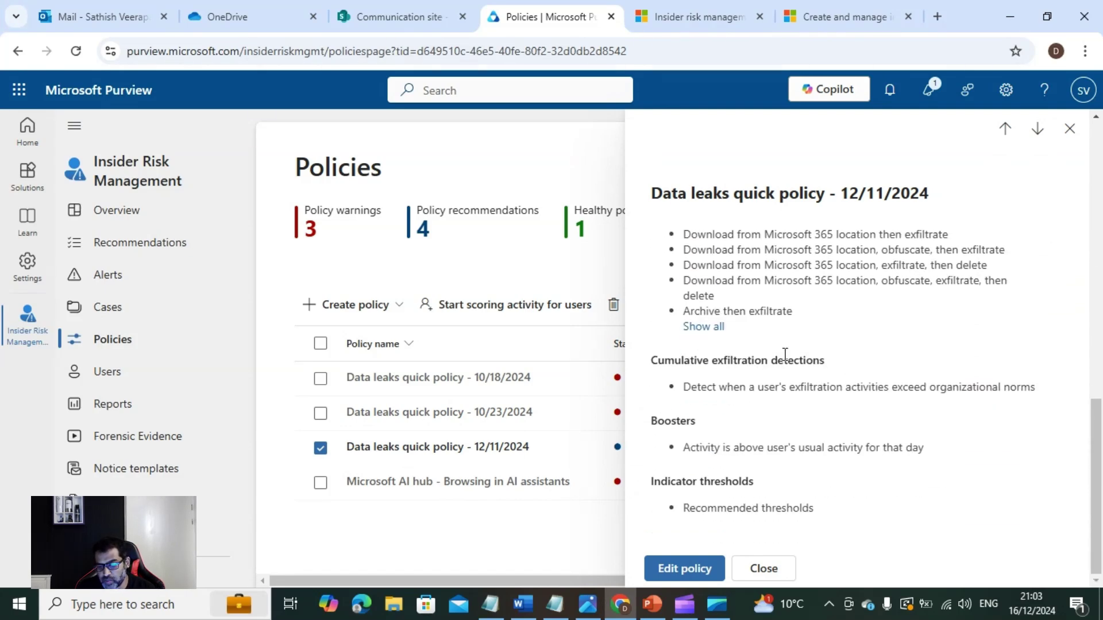
pyautogui.click(701, 570)
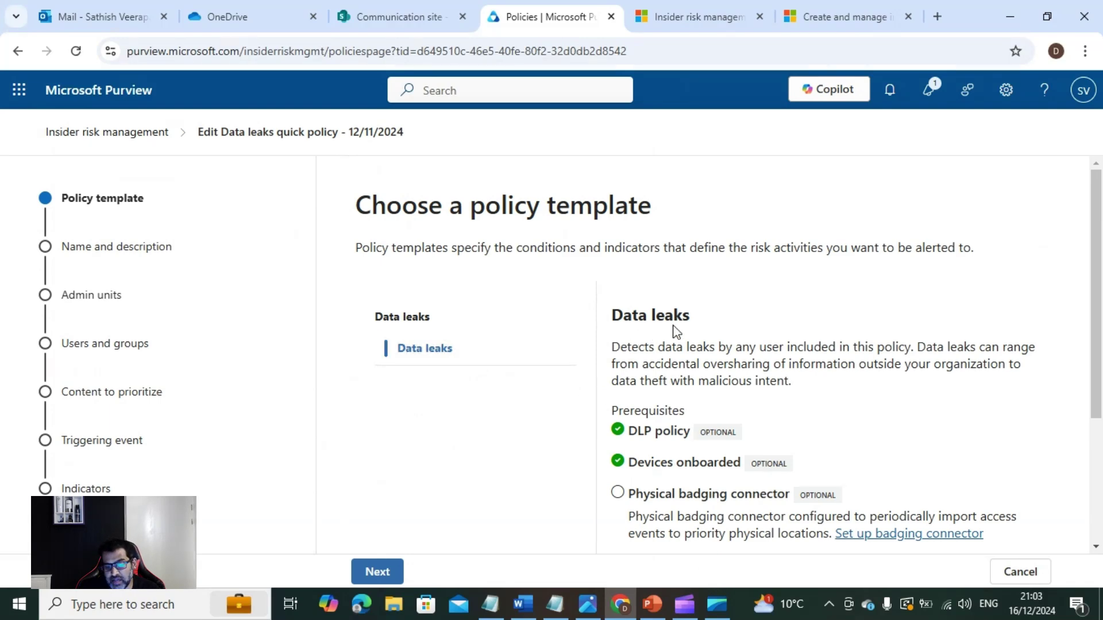
# Step: Review the Data leaks template's prerequisites, triggering events and detected activities, then leave the template, name and description unchanged and continue to admin units
pyautogui.scroll(-1, 678, 325)
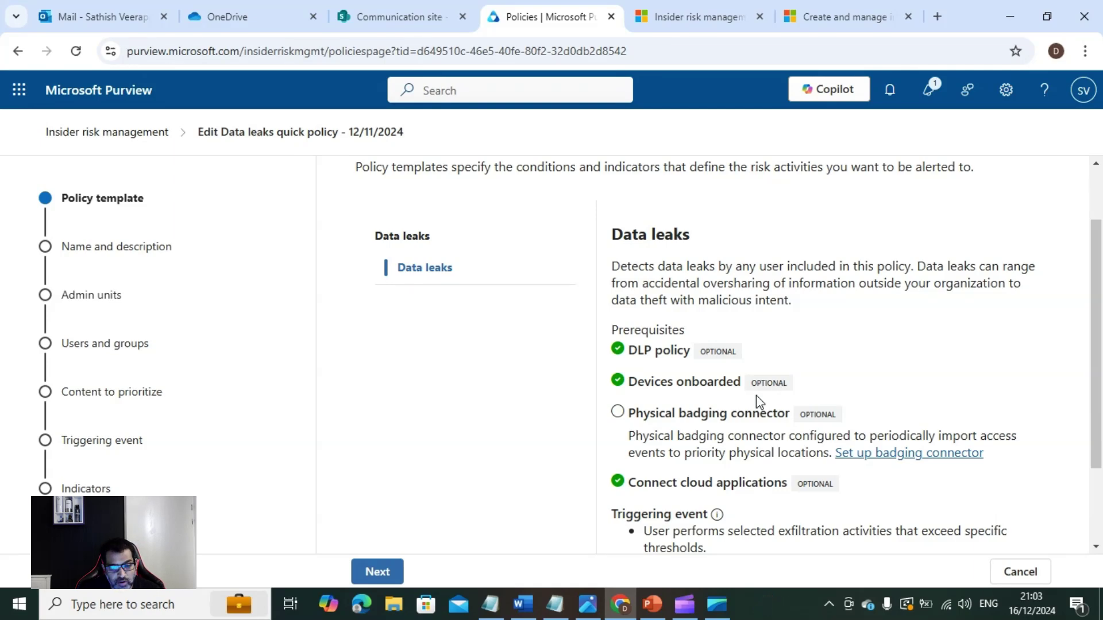
pyautogui.scroll(-2, 737, 417)
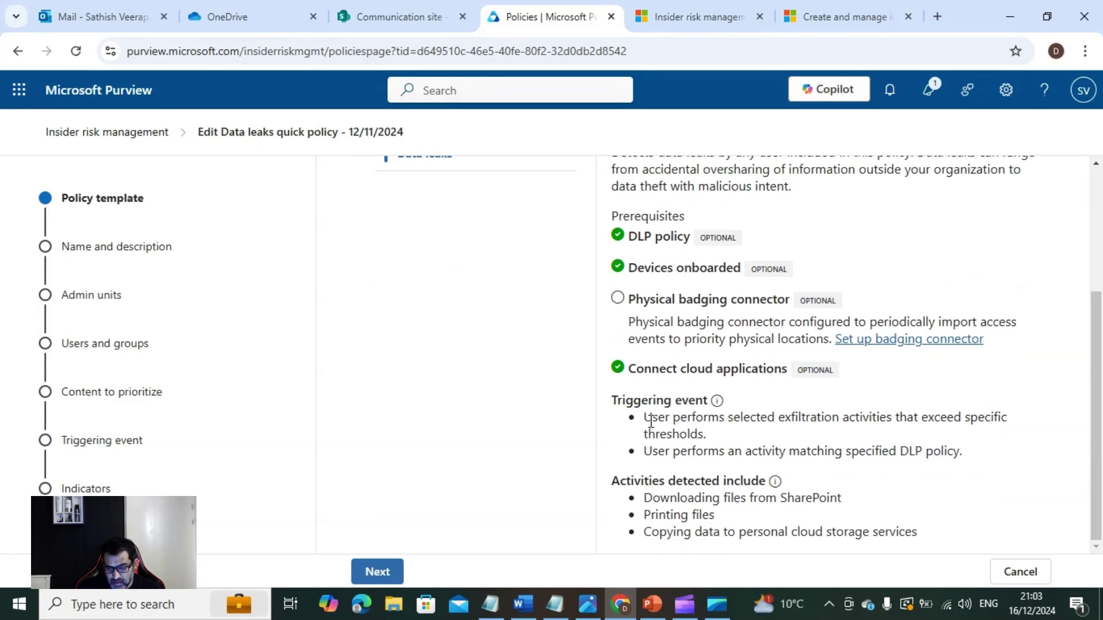
pyautogui.click(389, 570)
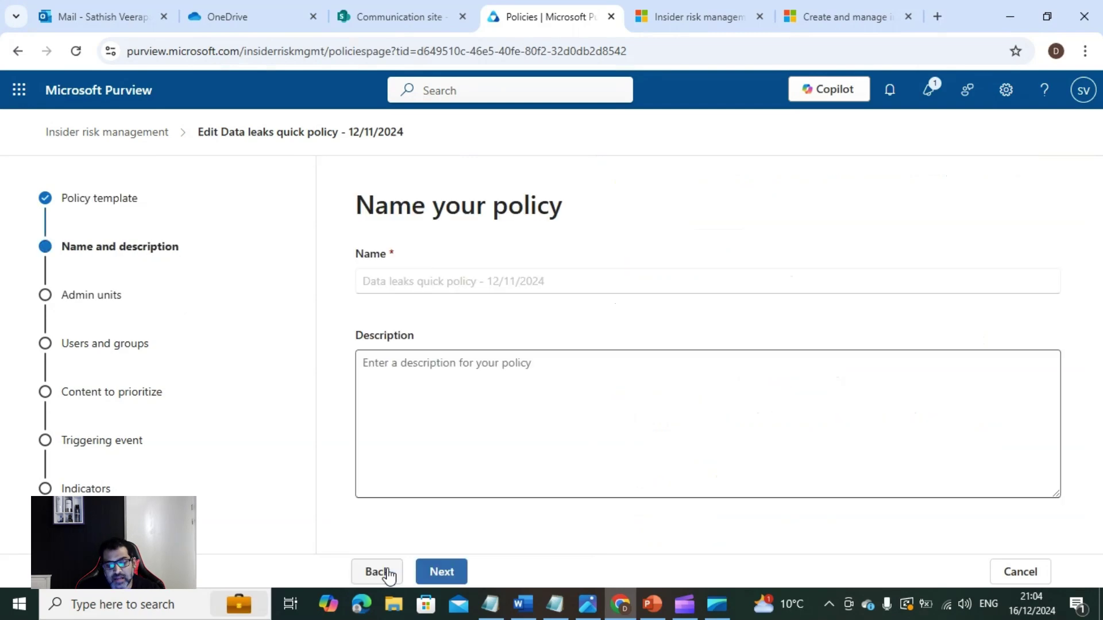
pyautogui.click(436, 575)
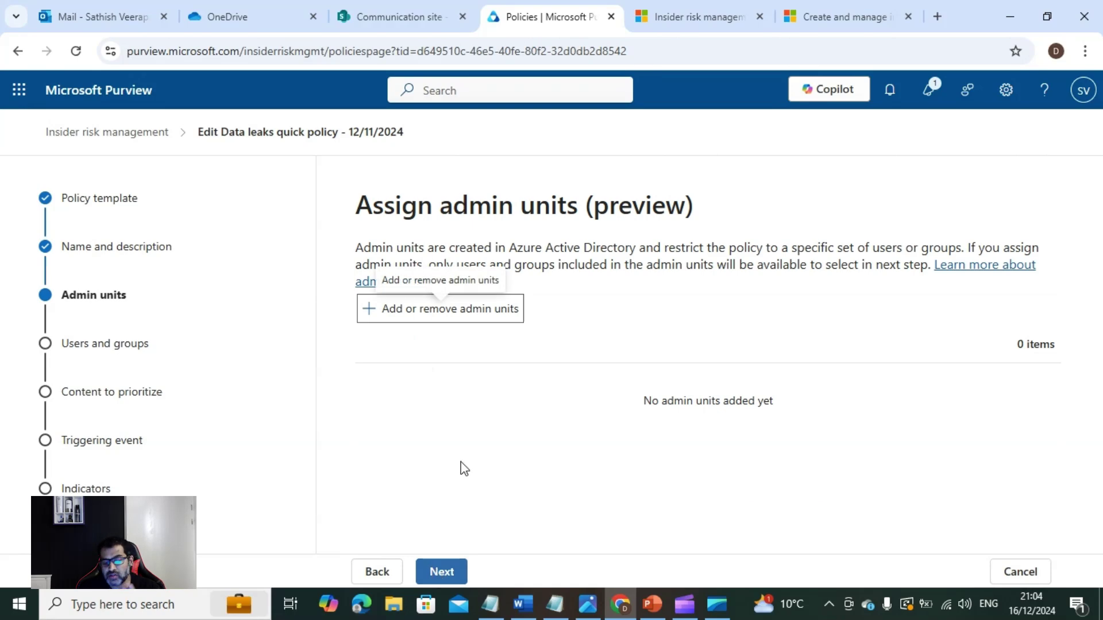
# Step: Leave admin units unassigned, keep the policy applied to all users, groups, and adaptive scopes, and continue without excluding any users or groups
pyautogui.click(451, 575)
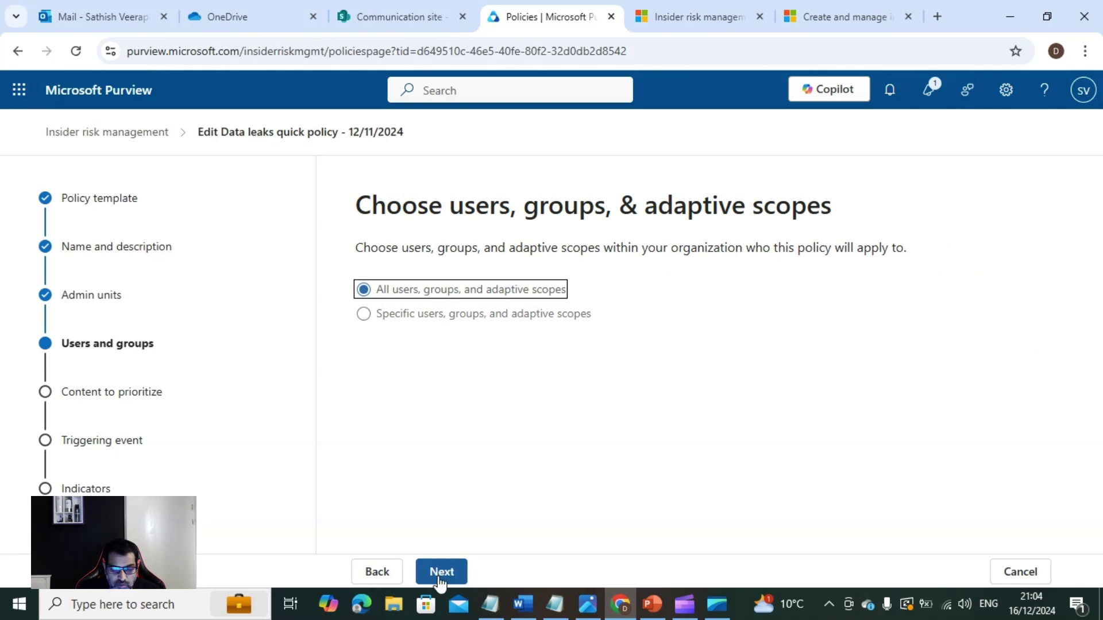
pyautogui.click(440, 580)
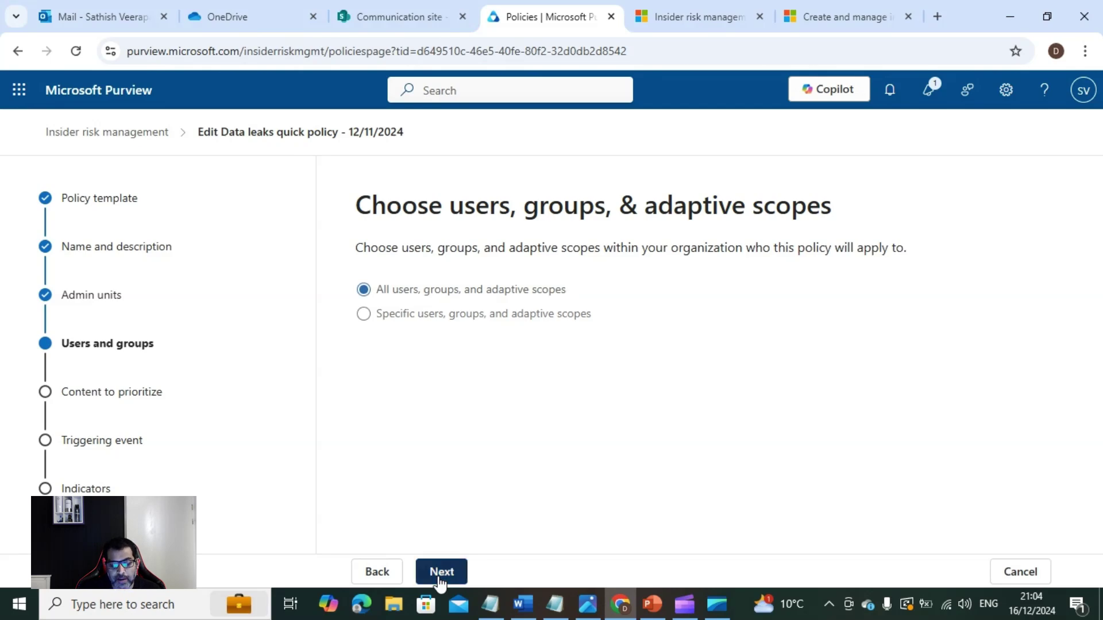
pyautogui.scroll(-1, 576, 440)
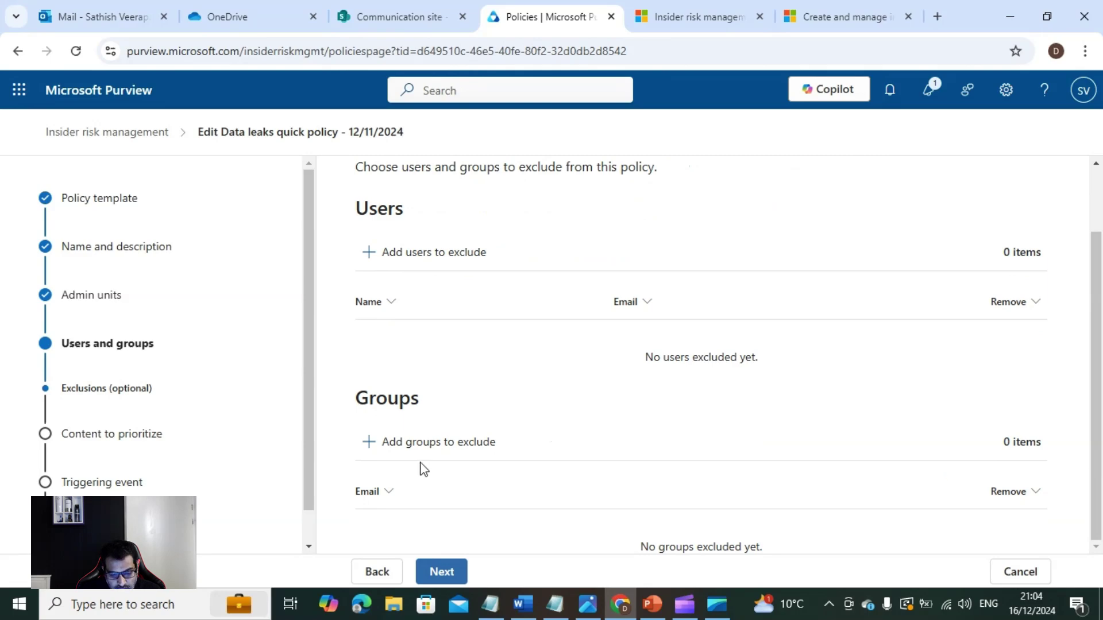
pyautogui.click(443, 574)
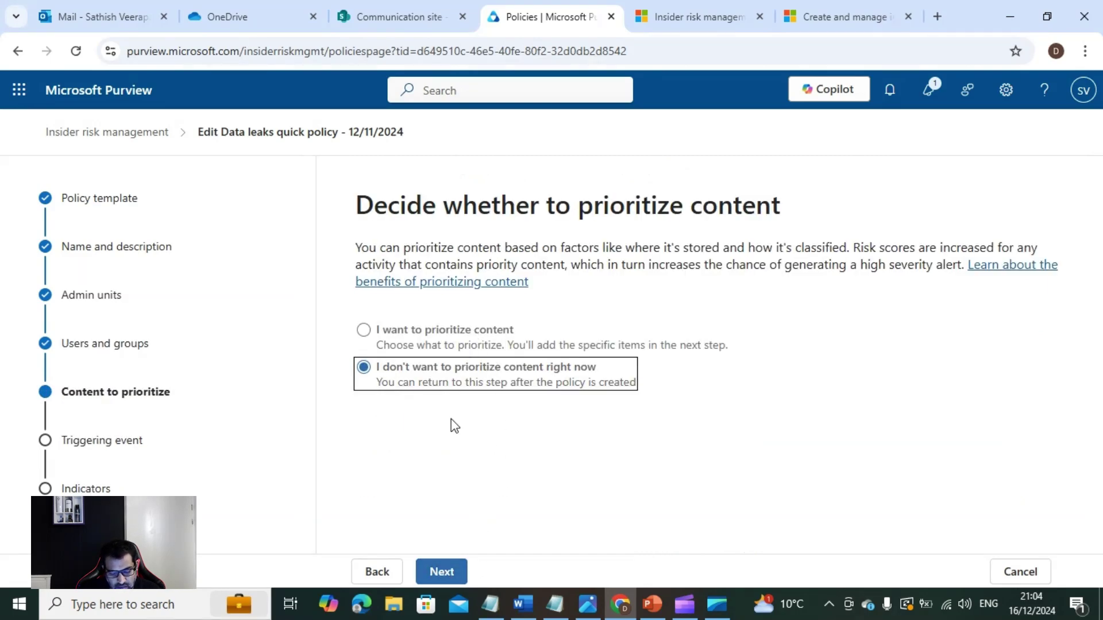
# Step: Keep content prioritization off and review the exfiltration activities and sequences selected to trigger the policy
pyautogui.click(453, 575)
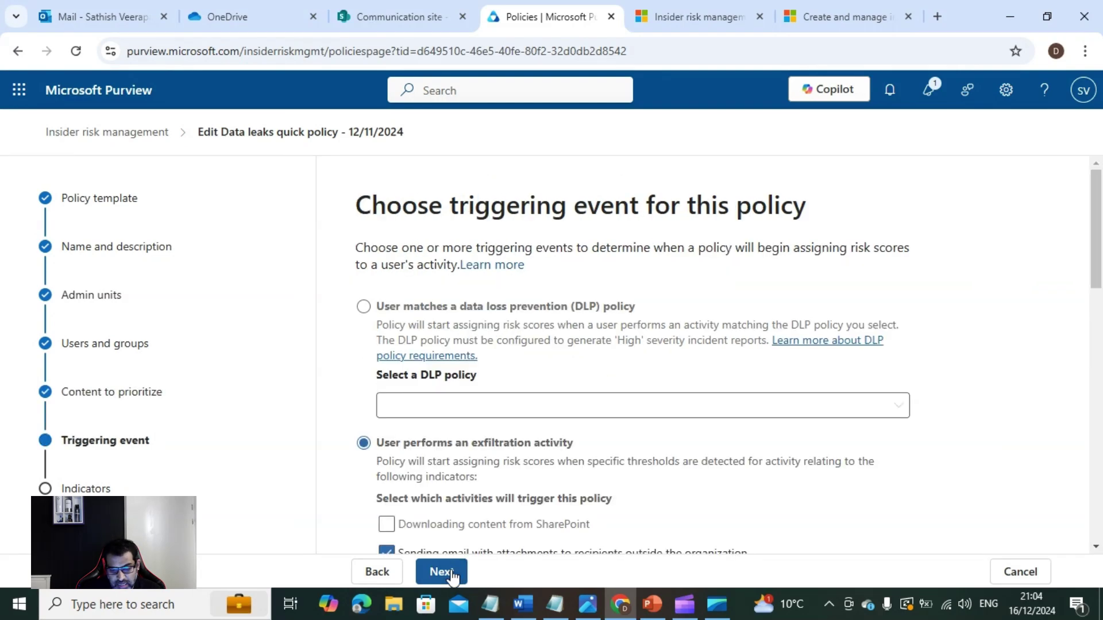
pyautogui.scroll(-3, 545, 423)
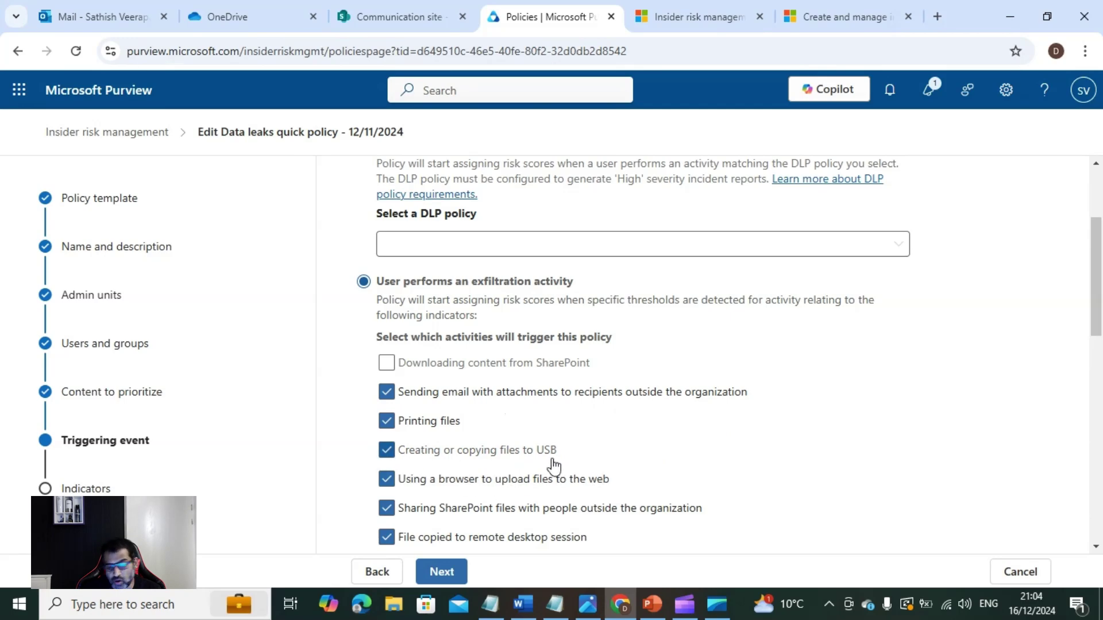
pyautogui.scroll(-2, 586, 413)
pyautogui.scroll(-1, 586, 412)
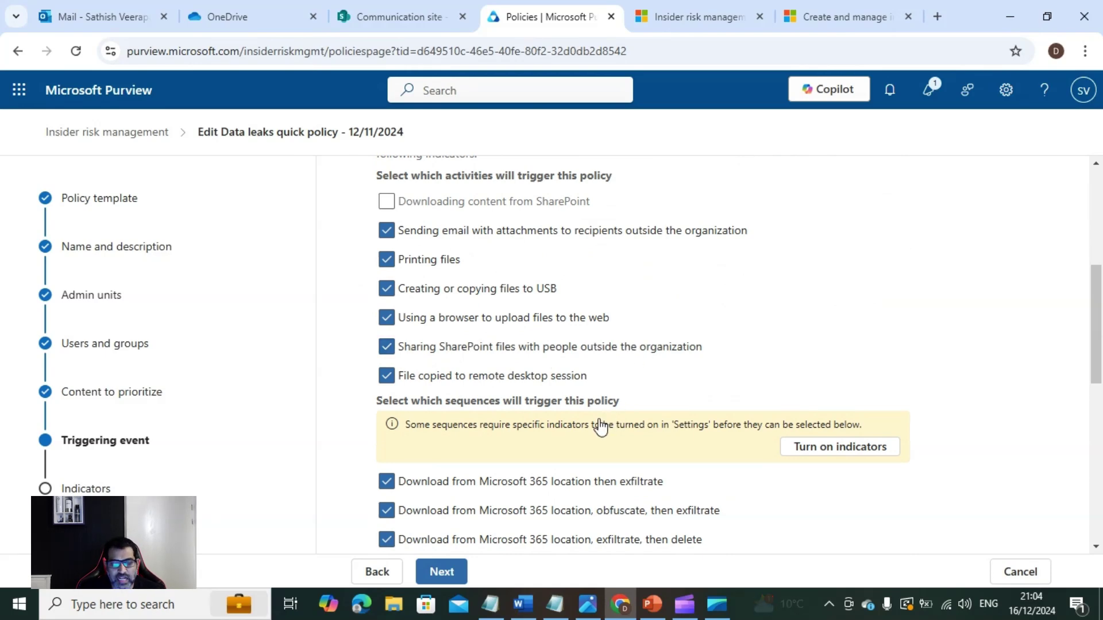
pyautogui.scroll(-7, 621, 406)
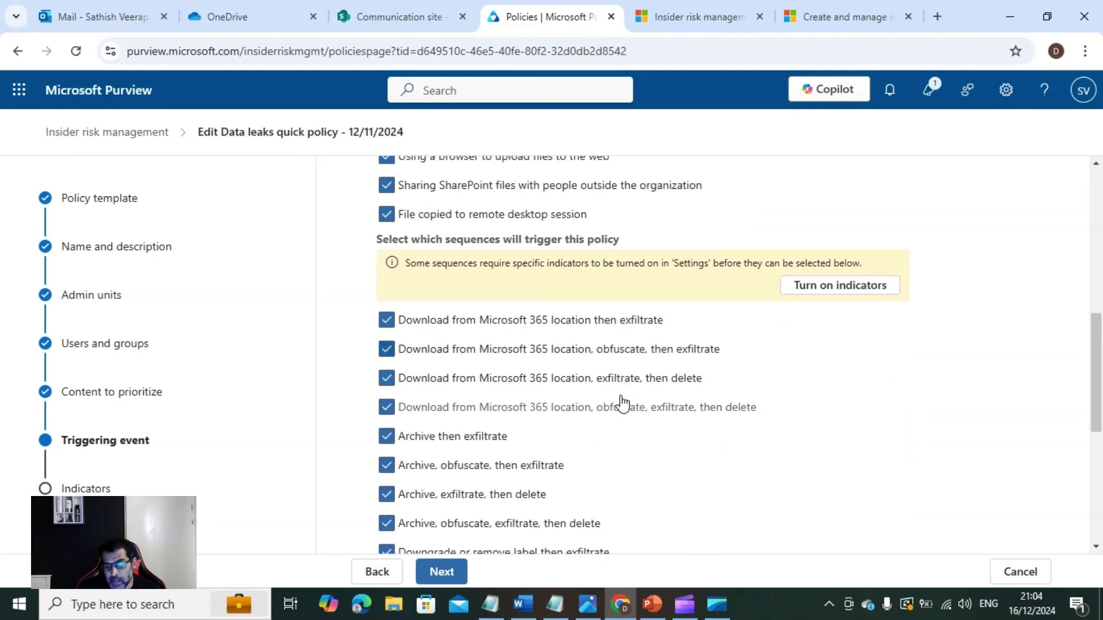
pyautogui.scroll(-2, 622, 404)
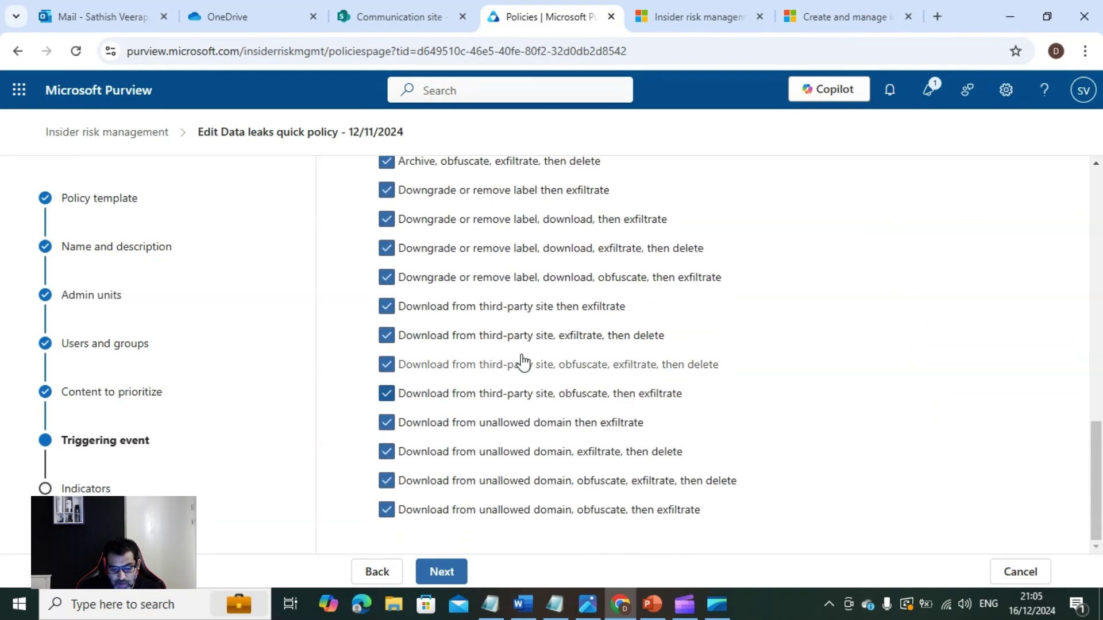
# Step: Keep the custom thresholds for the triggering events after reviewing the email and printing limits, and continue to the policy indicators
pyautogui.click(436, 574)
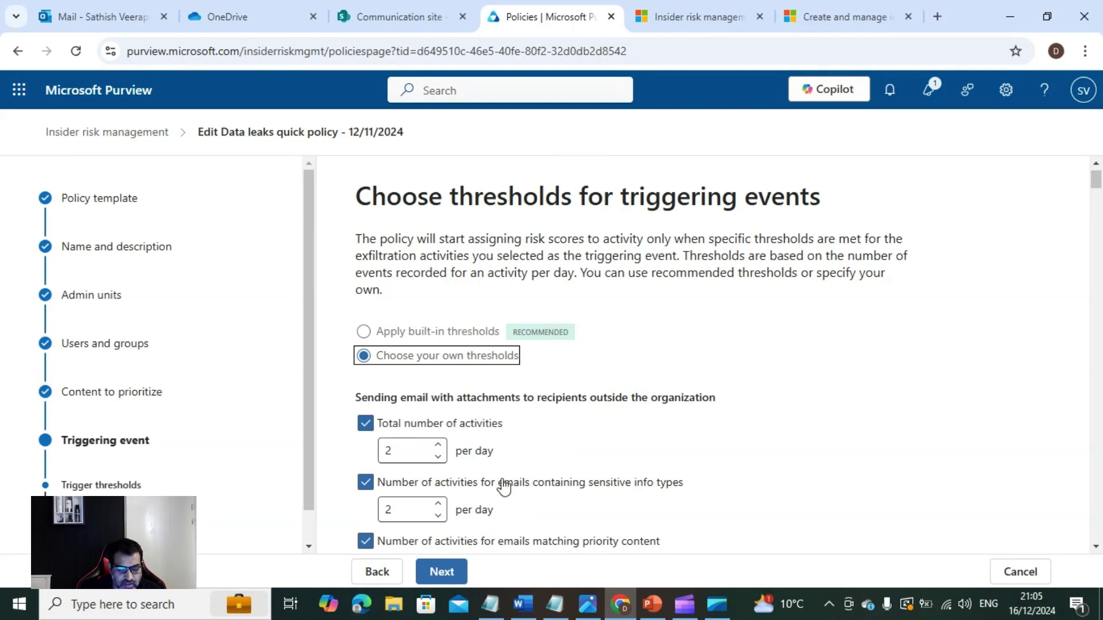
pyautogui.scroll(-4, 572, 458)
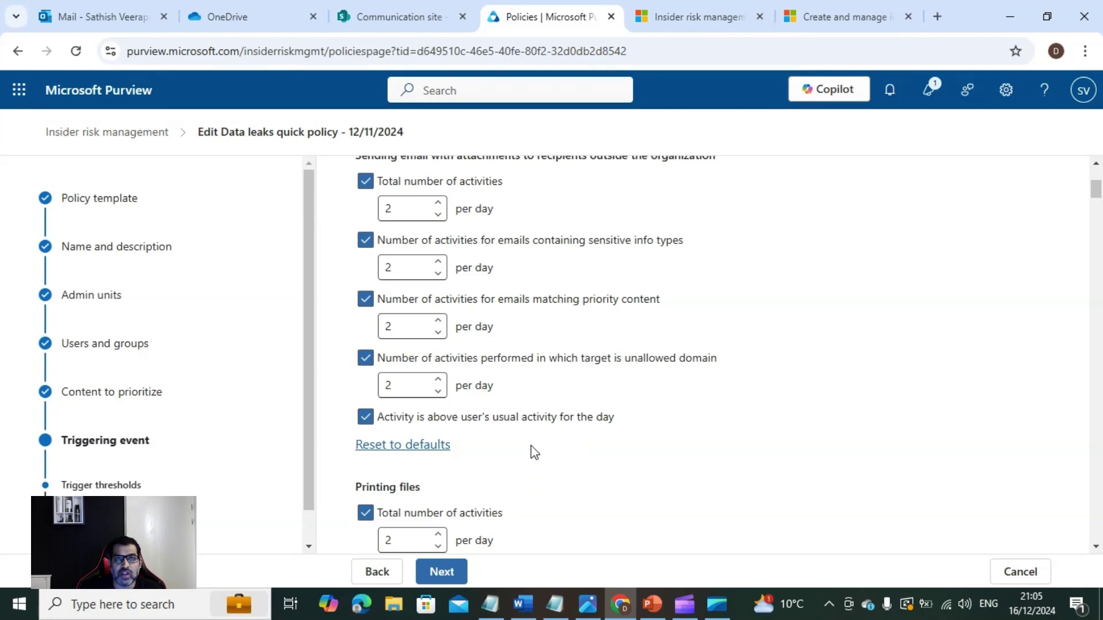
pyautogui.scroll(-4, 525, 458)
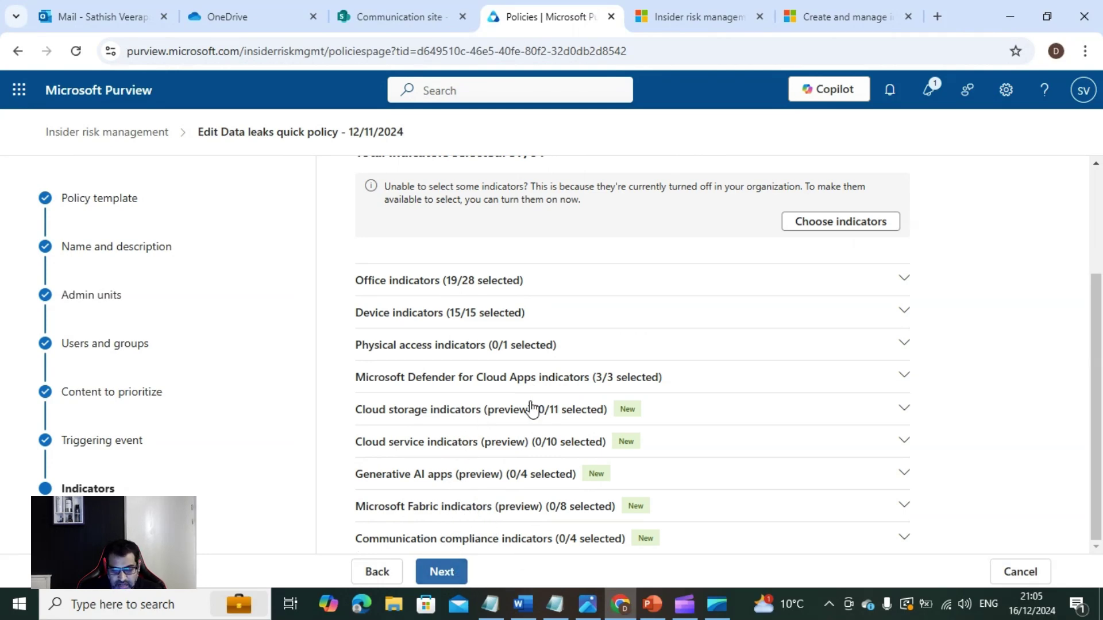
# Step: Expand the Office indicators, review the selected SharePoint, OneDrive and sensitivity label entries, and continue to the indicator threshold type
pyautogui.scroll(2, 578, 412)
pyautogui.click(547, 374)
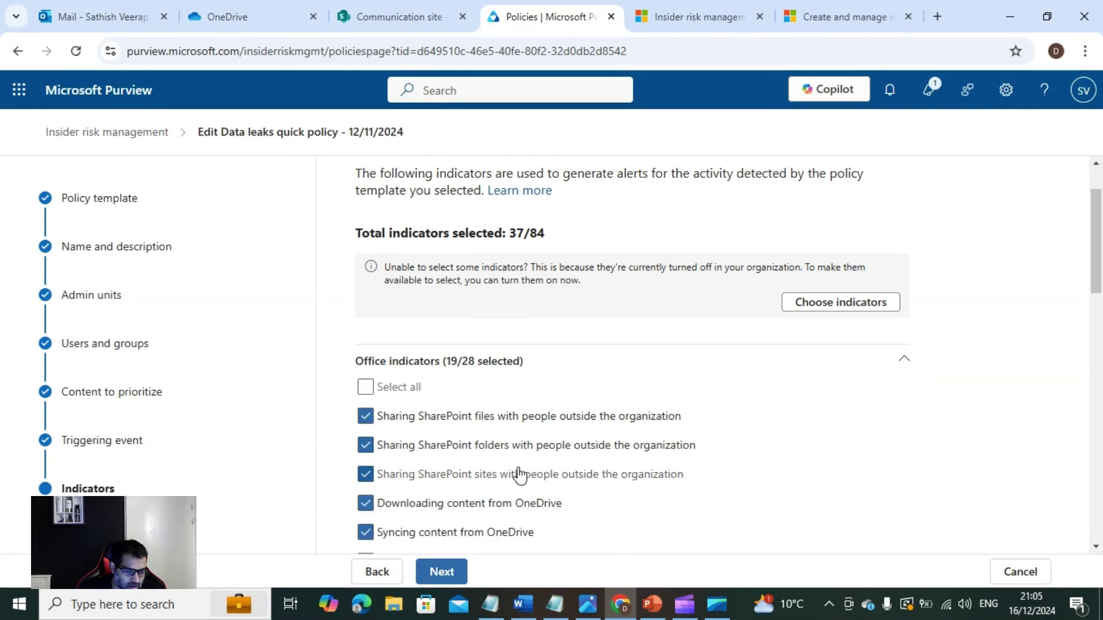
pyautogui.scroll(-1, 519, 471)
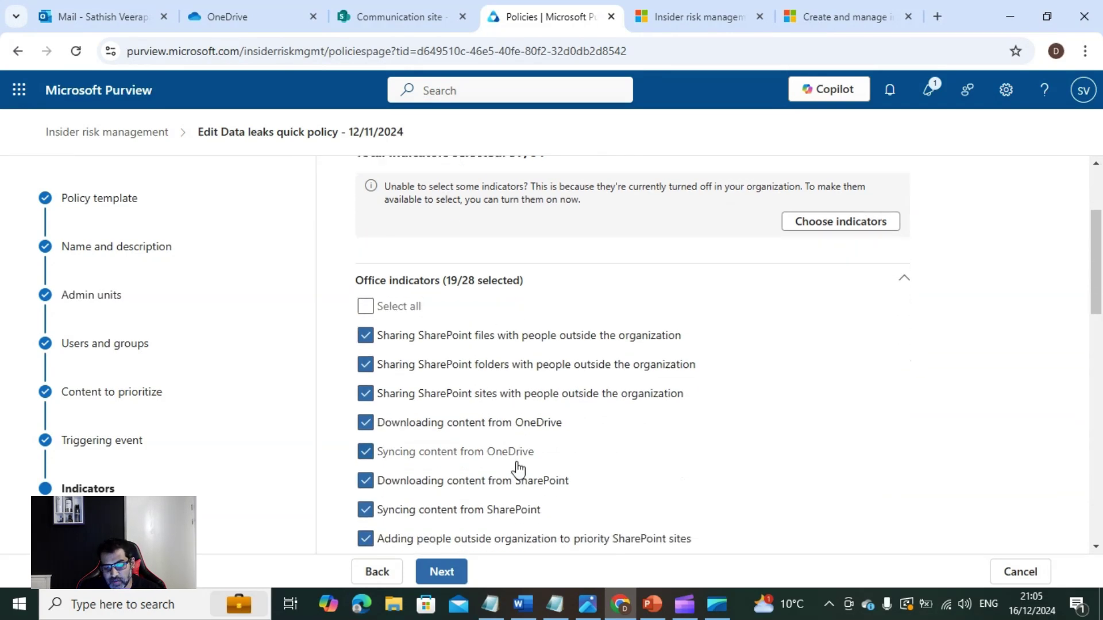
pyautogui.scroll(-1, 632, 465)
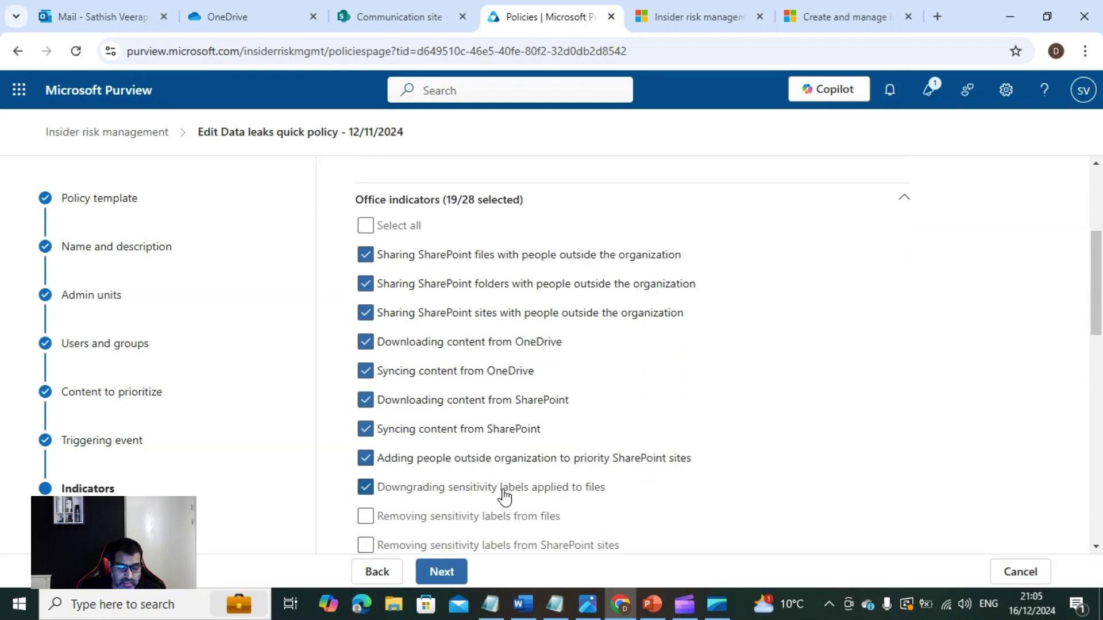
pyautogui.click(445, 575)
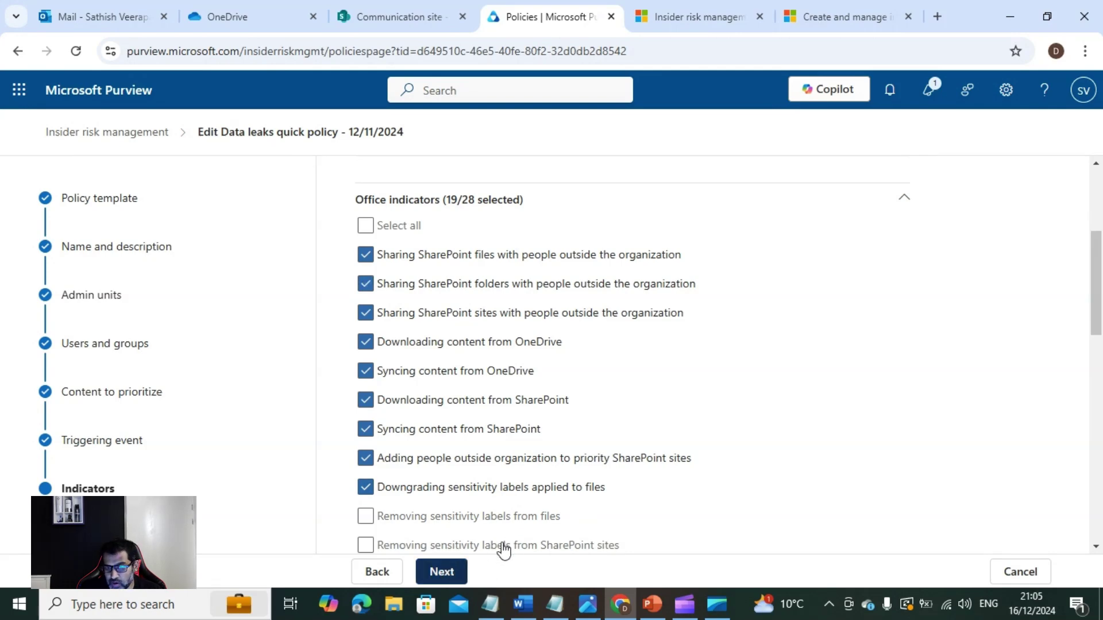
pyautogui.click(453, 577)
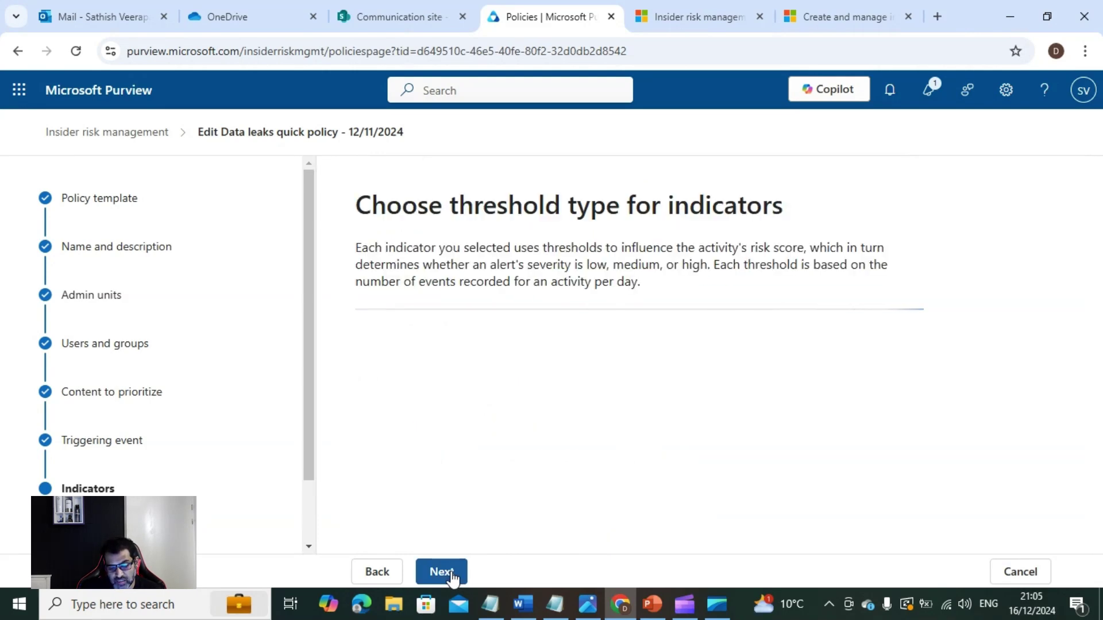
# Step: Keep the indicator threshold type, submit the edited data leaks policy, and return to the policies list
pyautogui.click(453, 577)
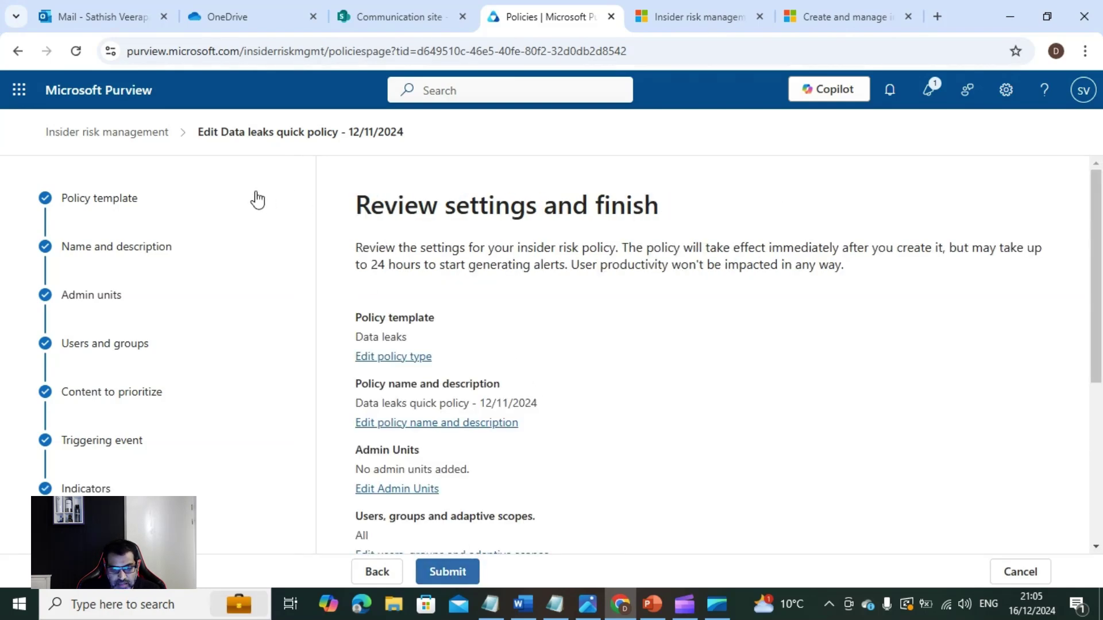
pyautogui.click(430, 577)
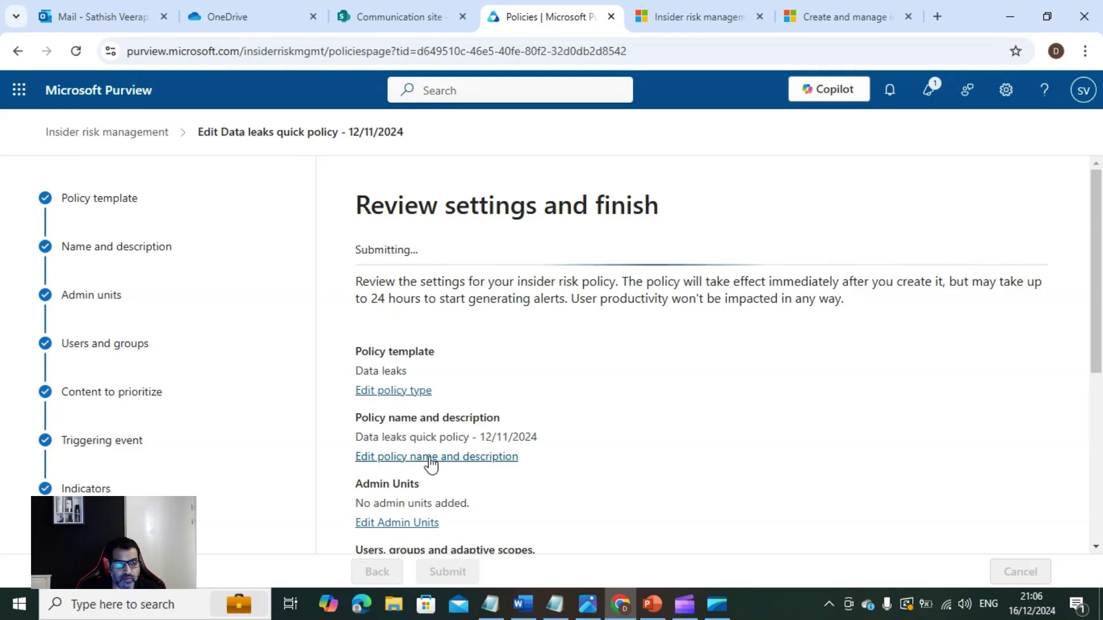
pyautogui.click(385, 574)
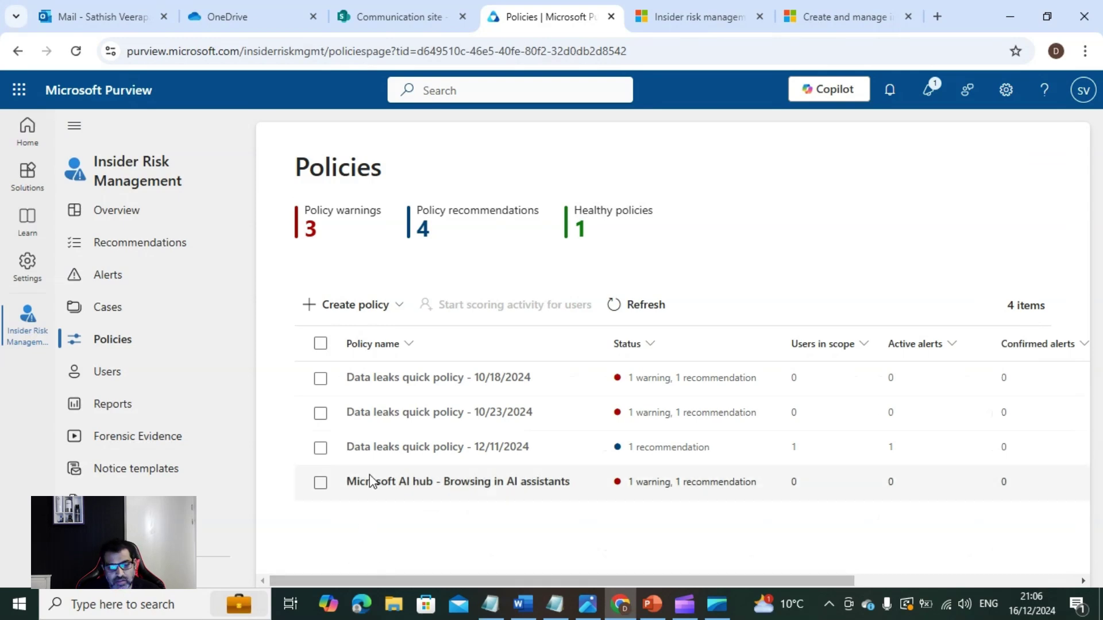
# Step: Open the Data leaks quick policy alert from the insider risk alerts and examine the user's top exfiltration activities
pyautogui.click(129, 286)
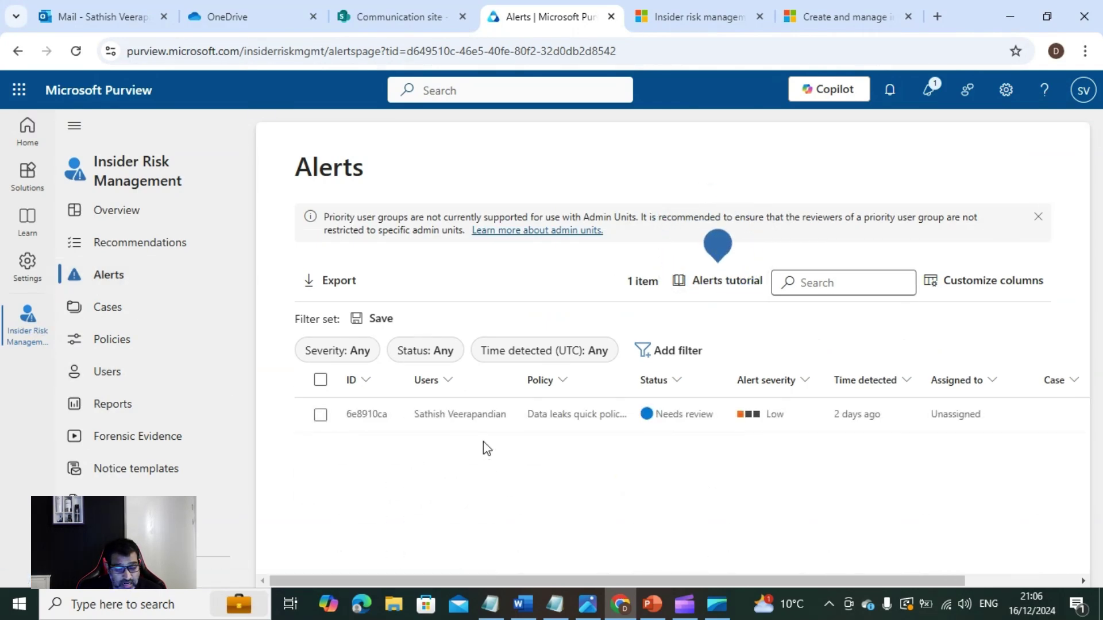
pyautogui.click(481, 425)
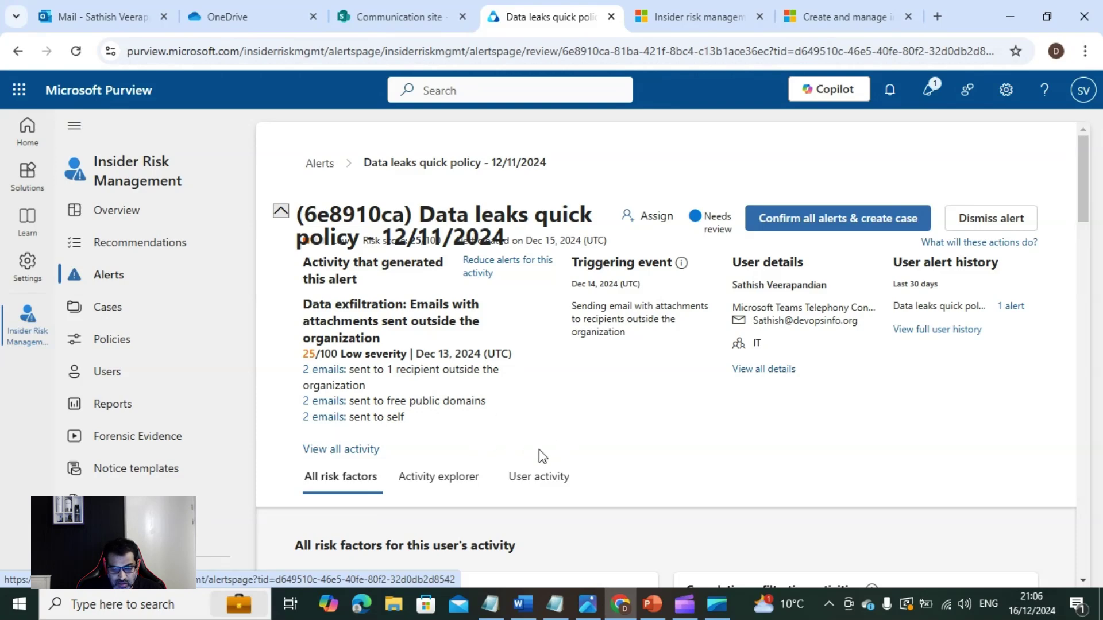
pyautogui.scroll(-5, 612, 437)
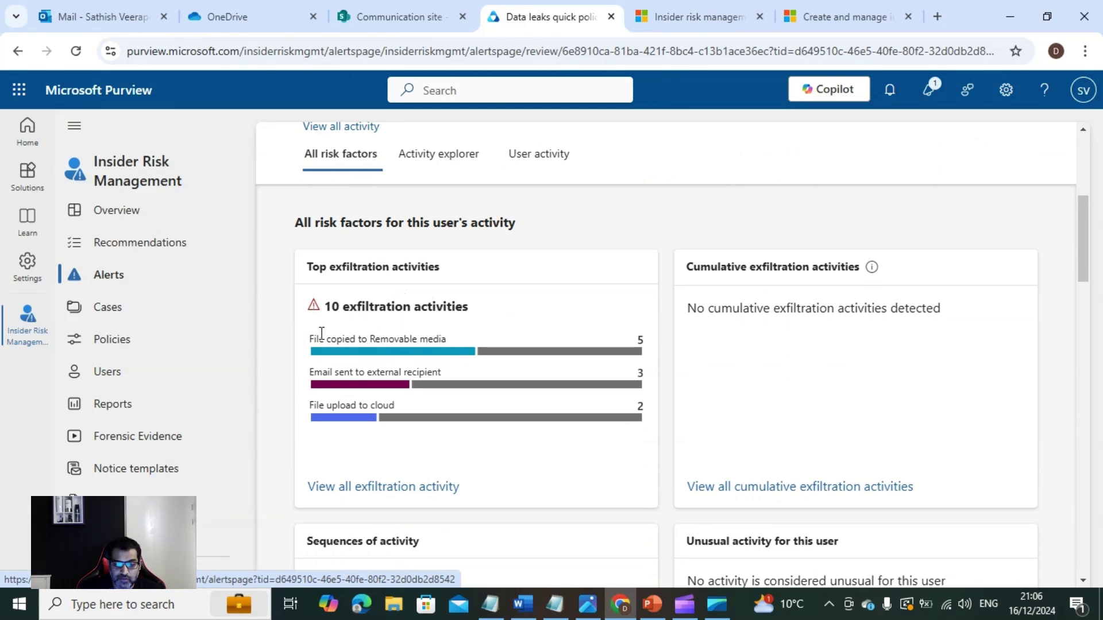
pyautogui.moveTo(450, 351)
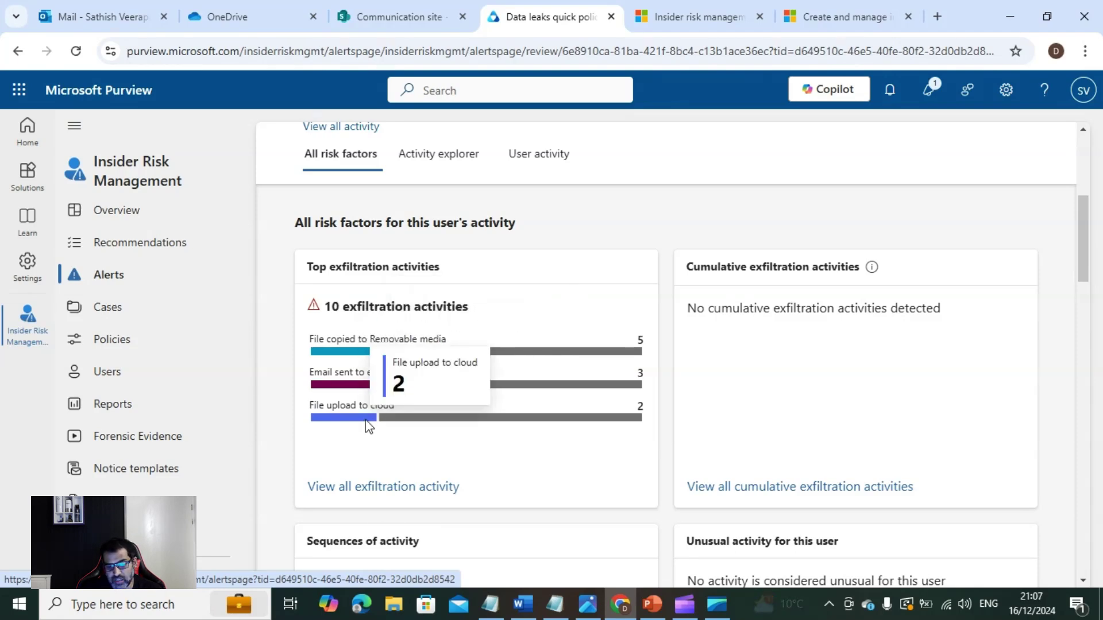
# Step: View all exfiltration activity for the alert and check which activity types are included in the Activity filter
pyautogui.click(428, 494)
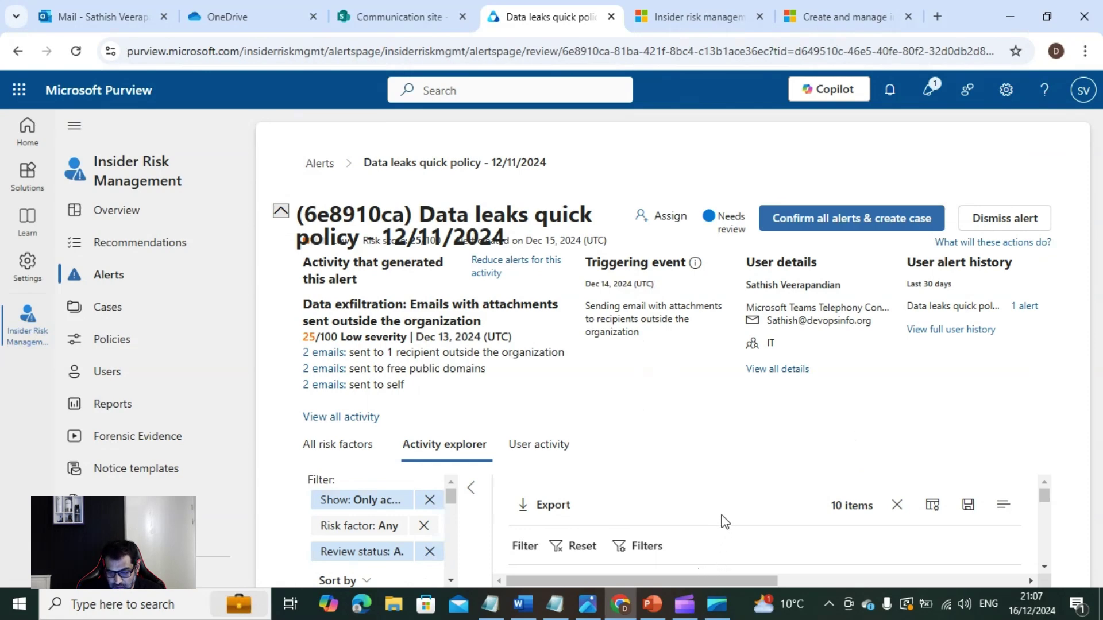
pyautogui.click(1045, 566)
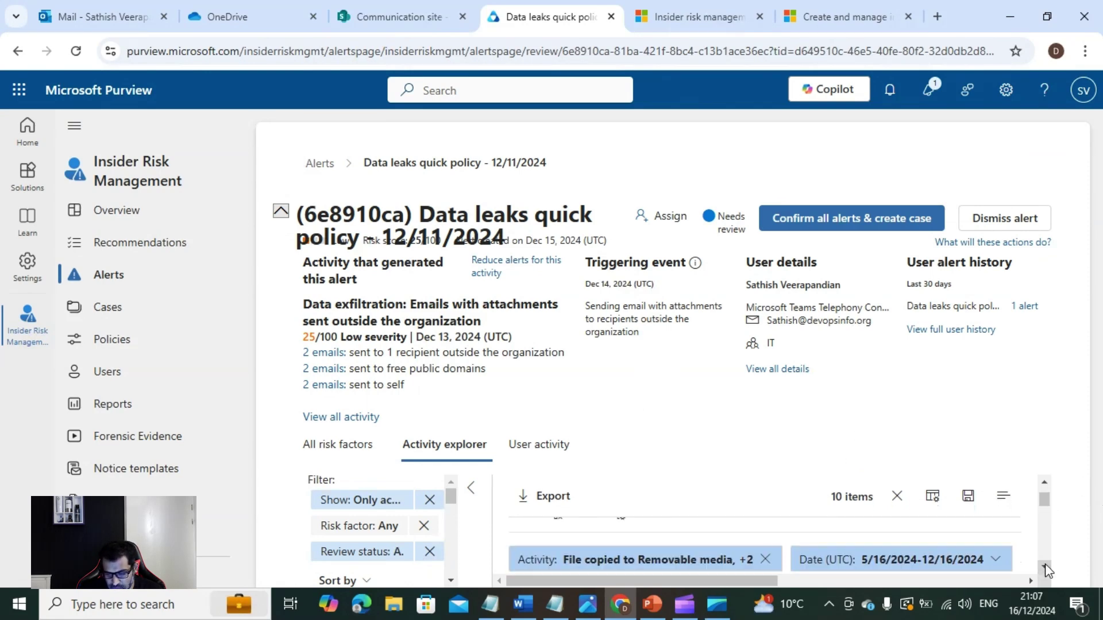
pyautogui.click(649, 565)
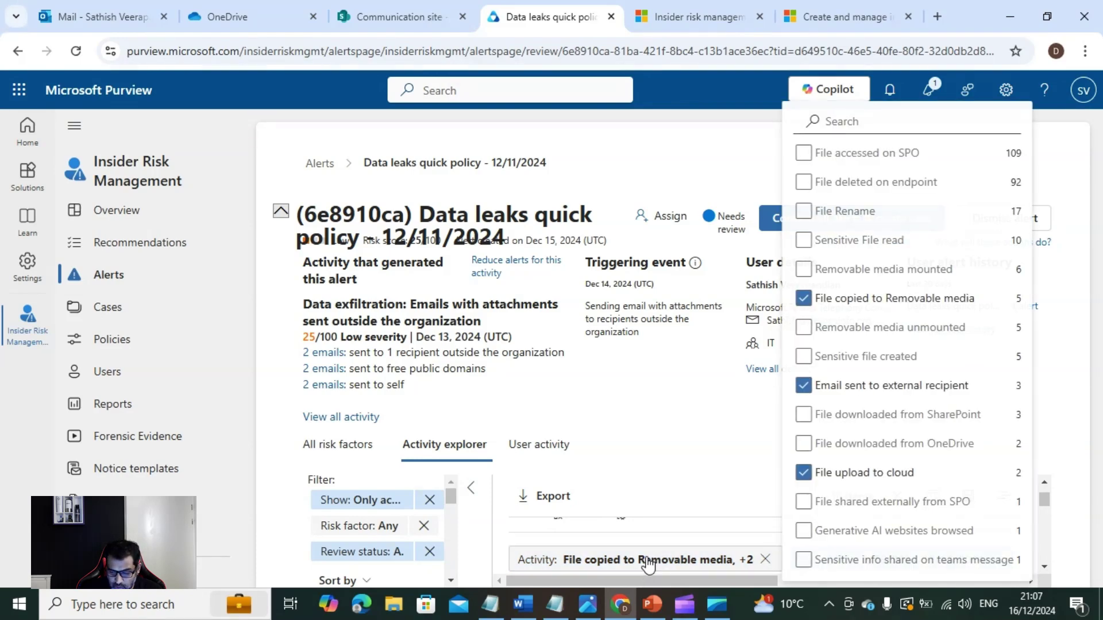
pyautogui.click(692, 460)
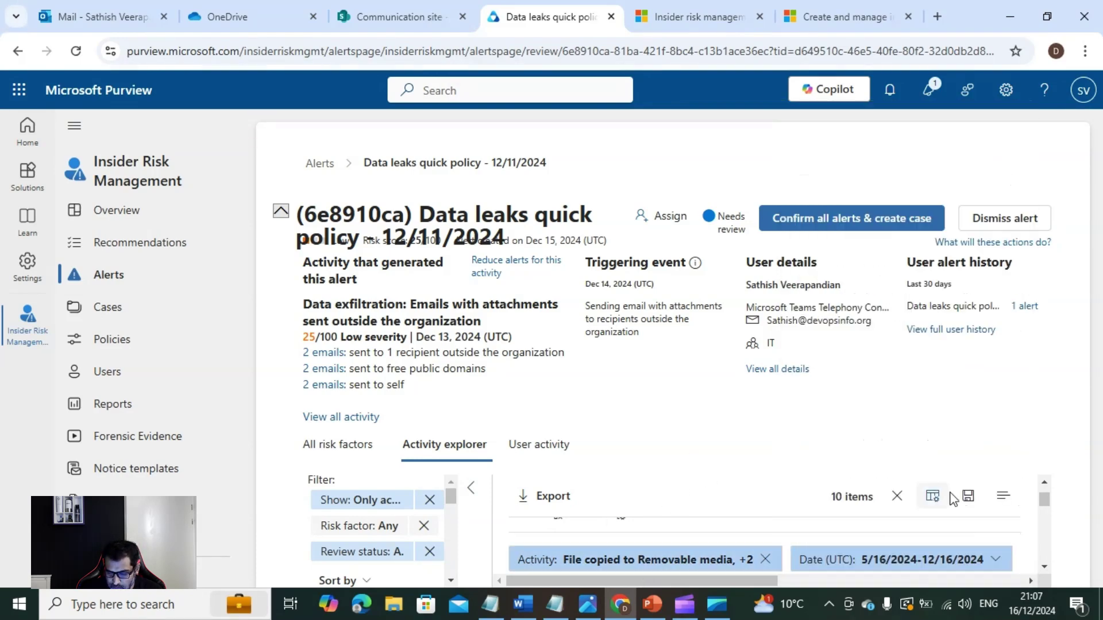
# Step: Look through the filtered exfiltration events in Activity explorer, checking their date, activity, file name and destination domain
pyautogui.click(1045, 568)
pyautogui.click(1045, 568)
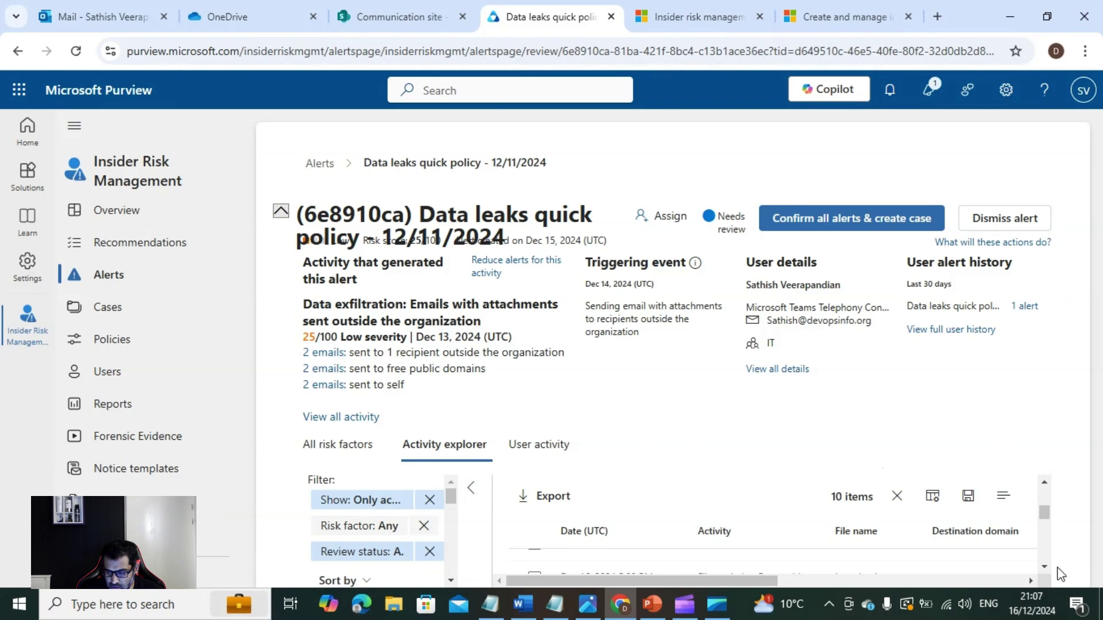
pyautogui.click(1046, 495)
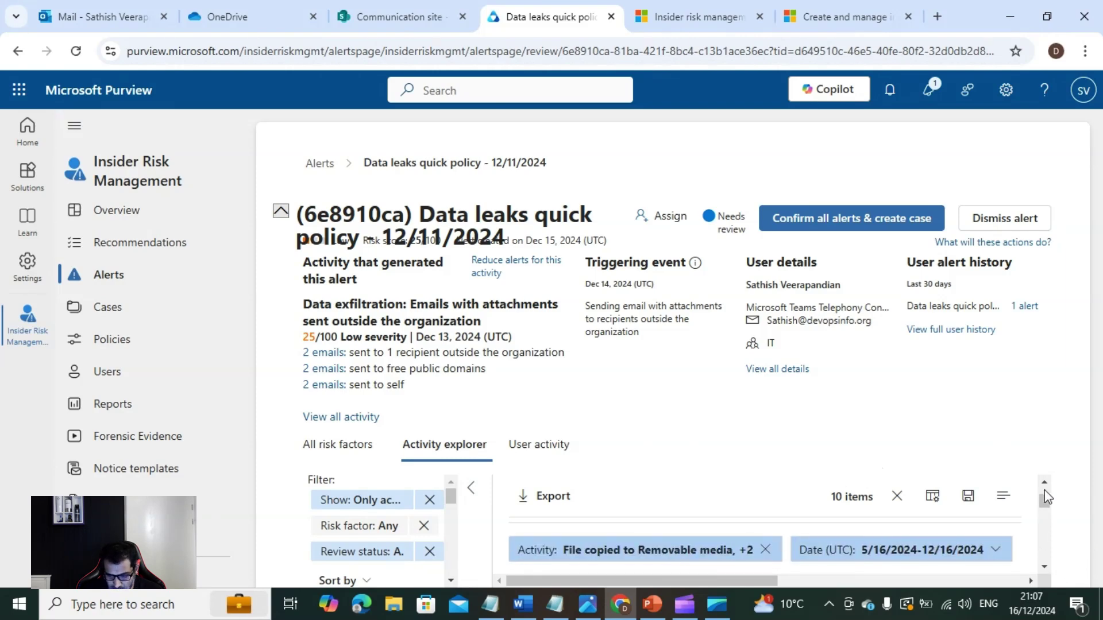
pyautogui.click(1045, 567)
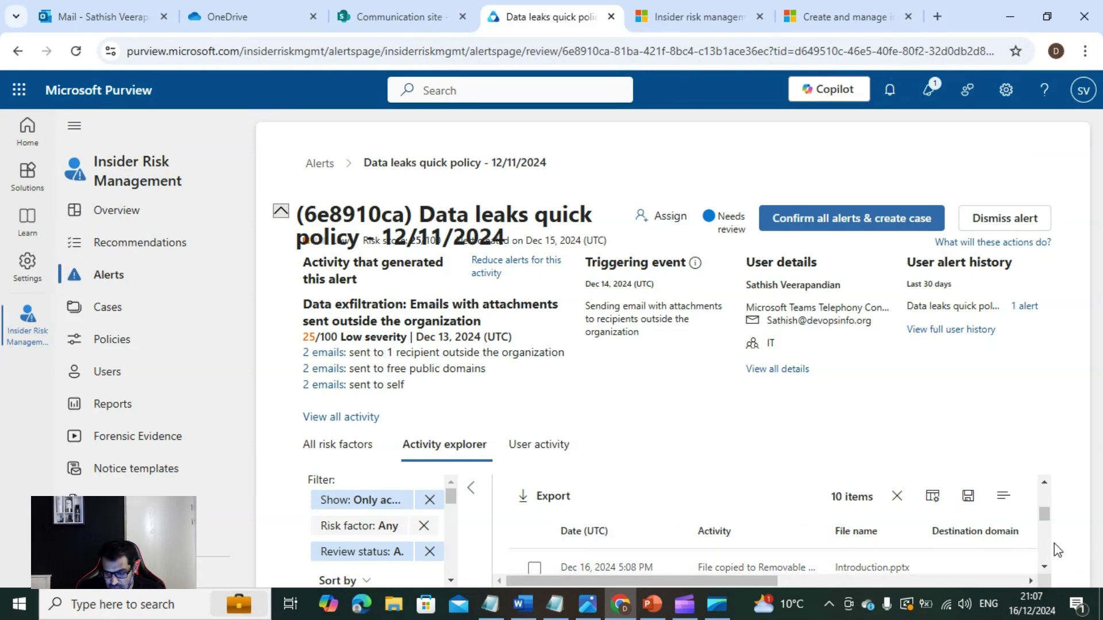
# Step: Collapse the Activity explorer filters and look through the exfiltration event columns from date to sensitive info type
pyautogui.click(466, 493)
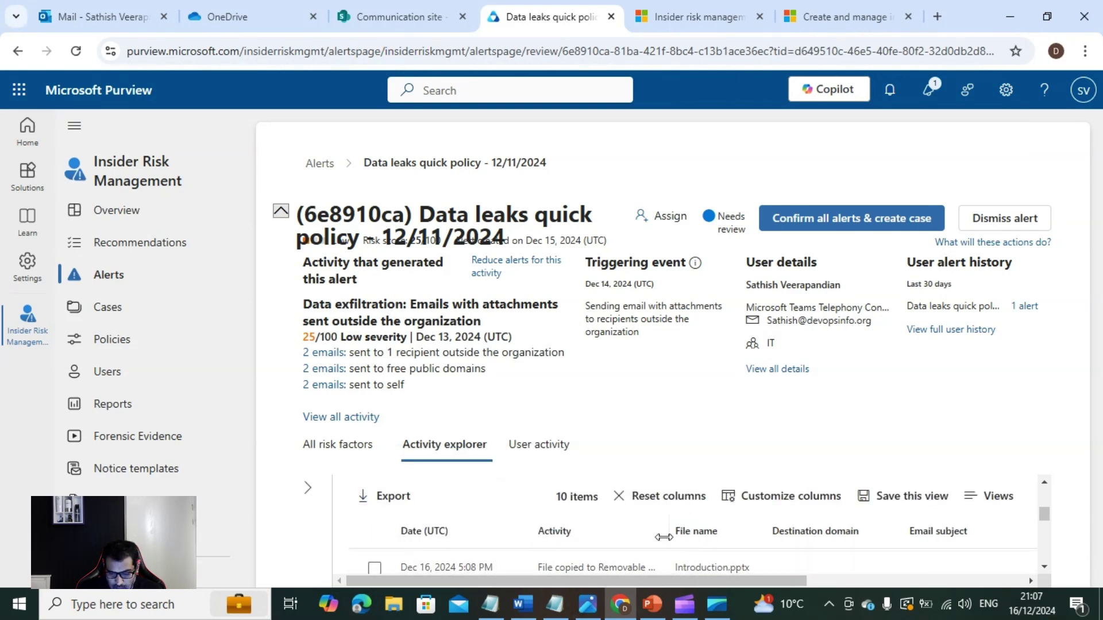
pyautogui.moveTo(669, 535); pyautogui.dragTo(742, 535)
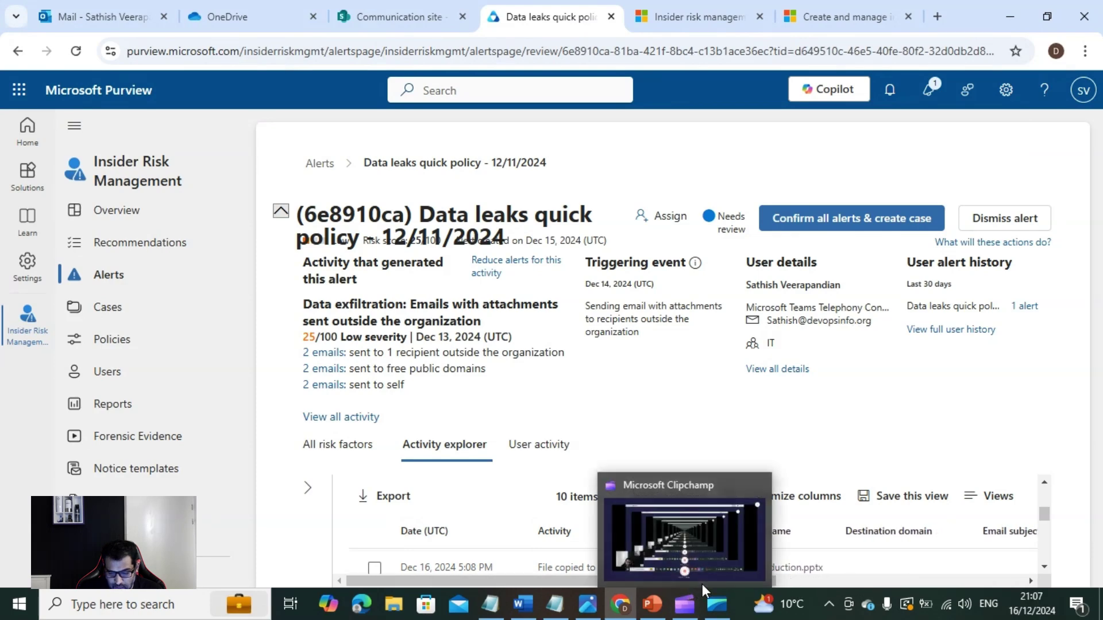
pyautogui.moveTo(767, 582); pyautogui.dragTo(973, 588)
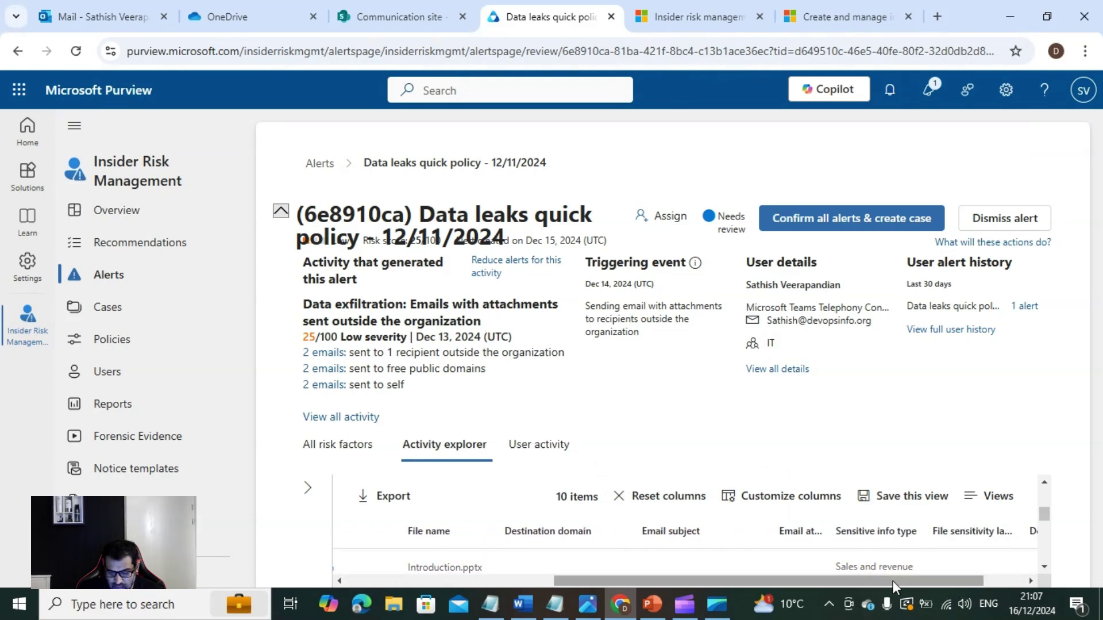
pyautogui.moveTo(889, 582); pyautogui.dragTo(723, 598)
pyautogui.click(1047, 567)
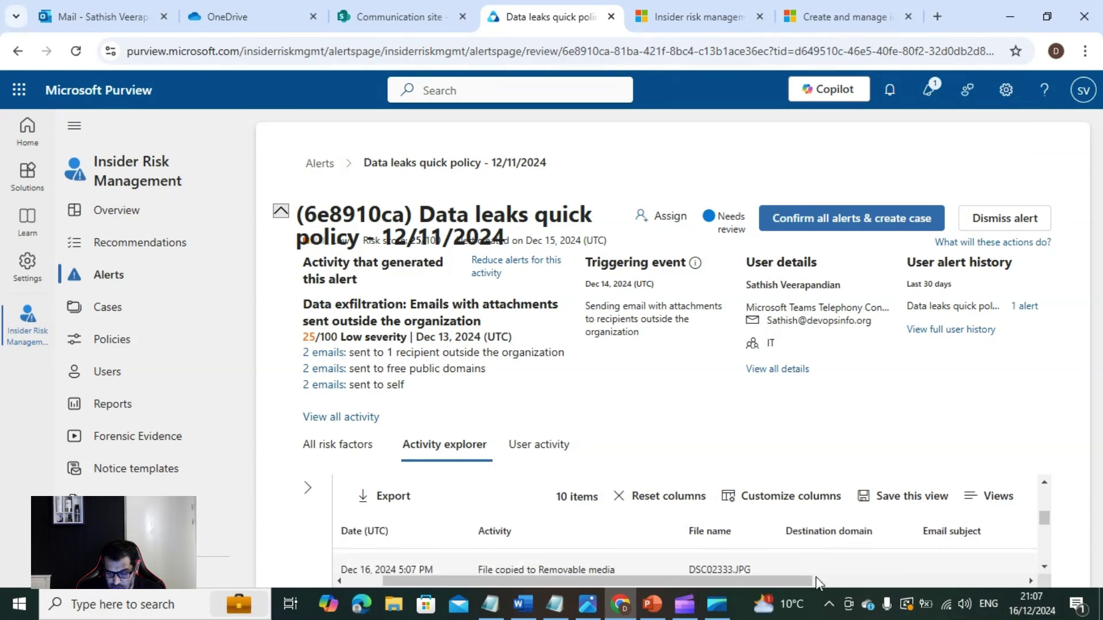
pyautogui.moveTo(782, 580); pyautogui.dragTo(730, 587)
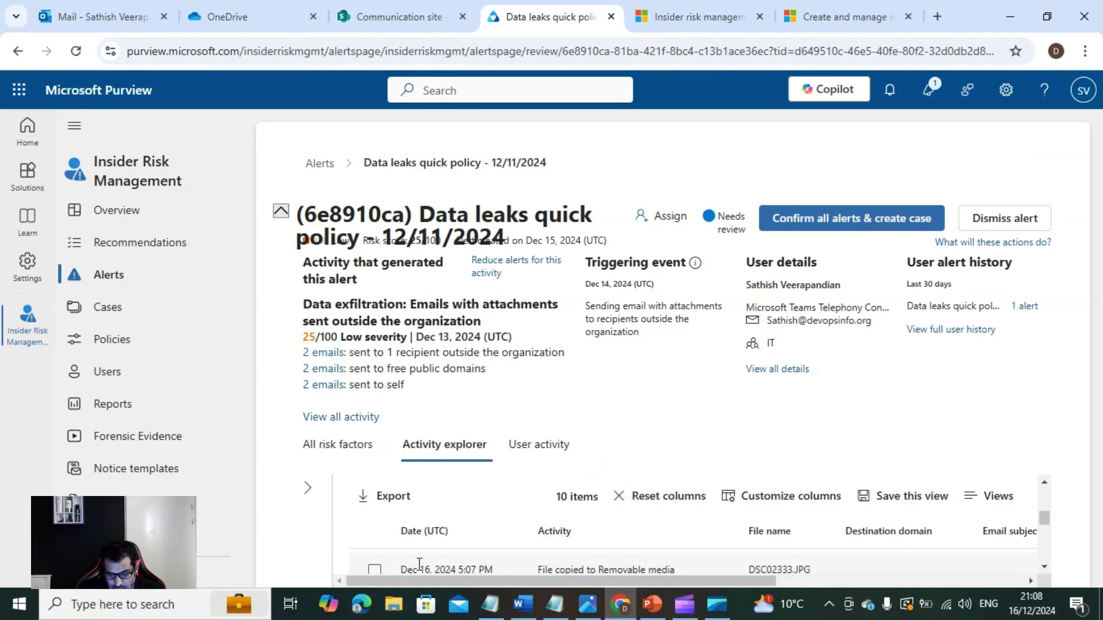
pyautogui.moveTo(678, 584); pyautogui.dragTo(629, 559)
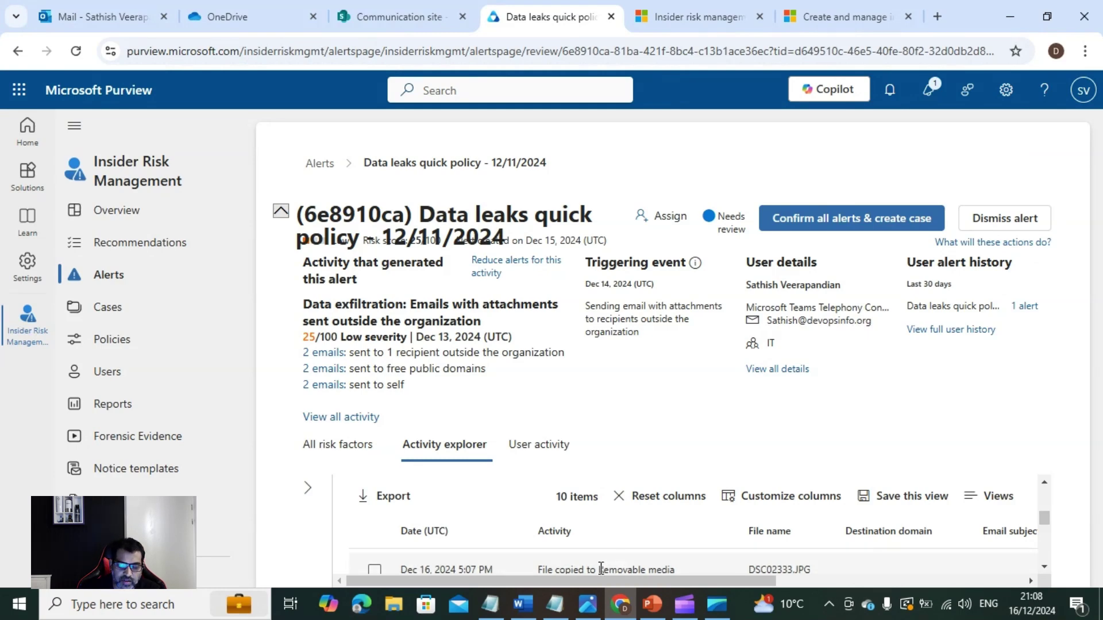
# Step: Open the DSC02333.JPG event for copying to removable media and examine its activity details, destination file path and removable media model
pyautogui.click(626, 555)
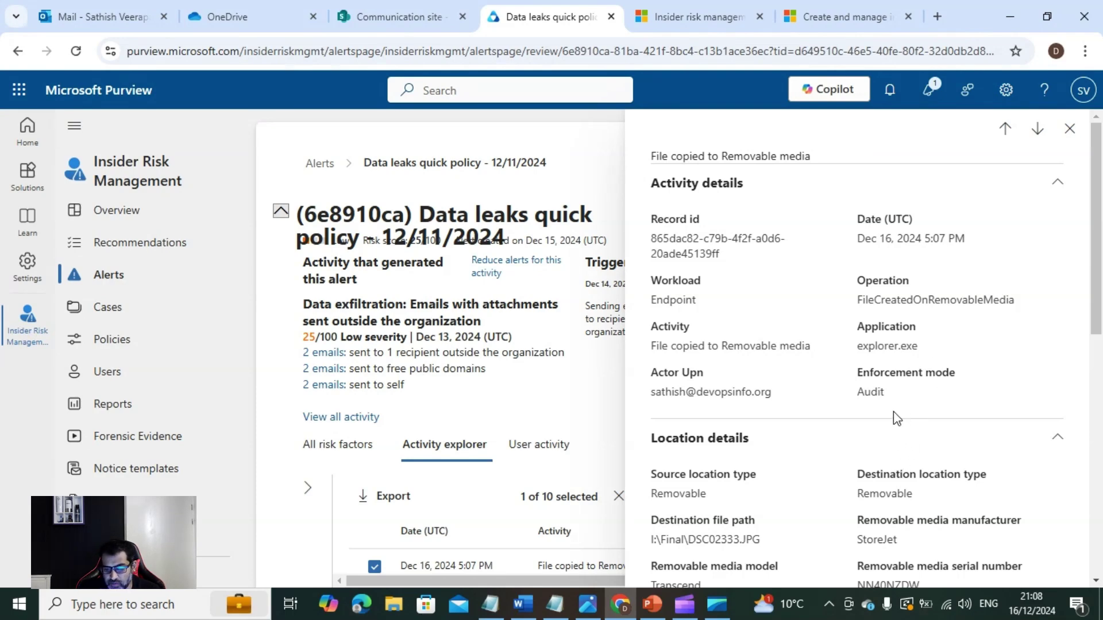
pyautogui.scroll(-2, 897, 419)
pyautogui.moveTo(764, 462); pyautogui.dragTo(651, 467)
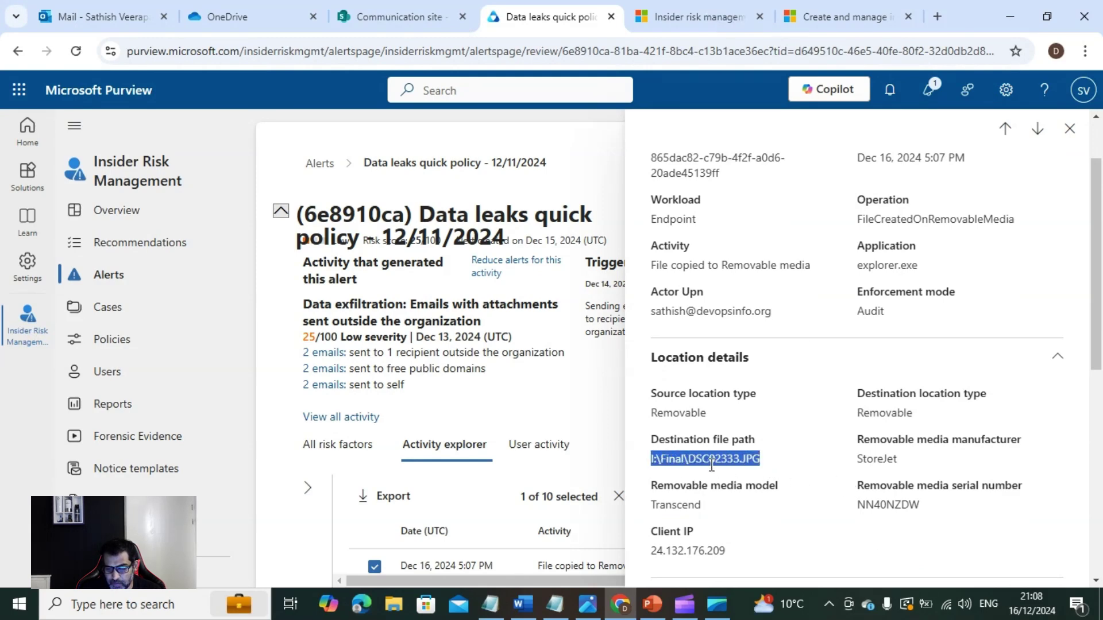
pyautogui.click(693, 464)
pyautogui.moveTo(771, 463); pyautogui.dragTo(655, 459)
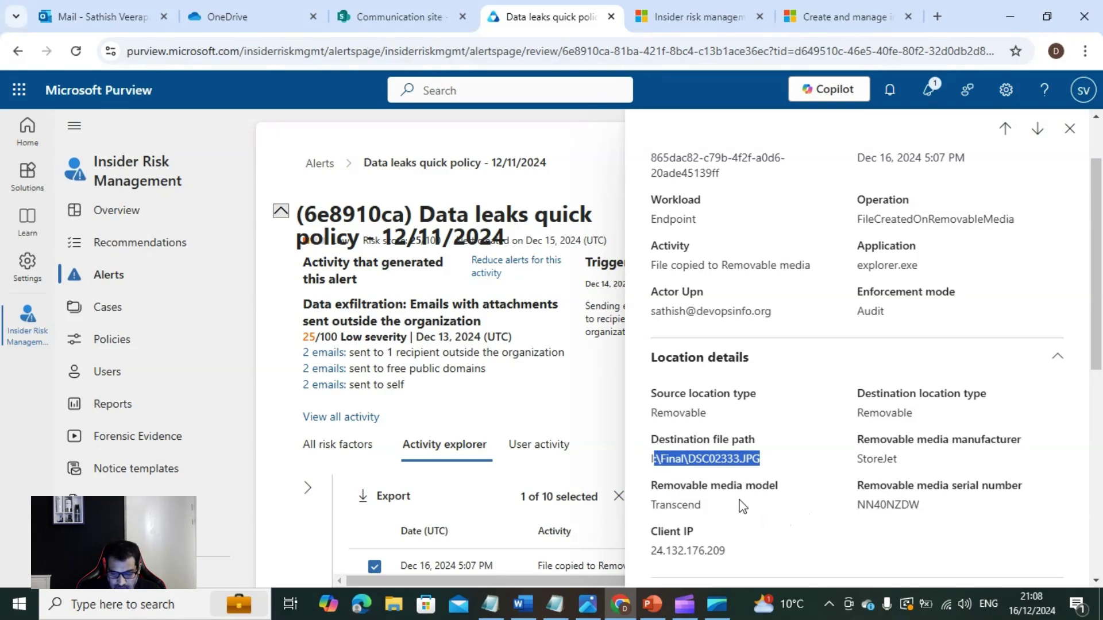
pyautogui.click(726, 513)
pyautogui.moveTo(710, 516); pyautogui.dragTo(639, 506)
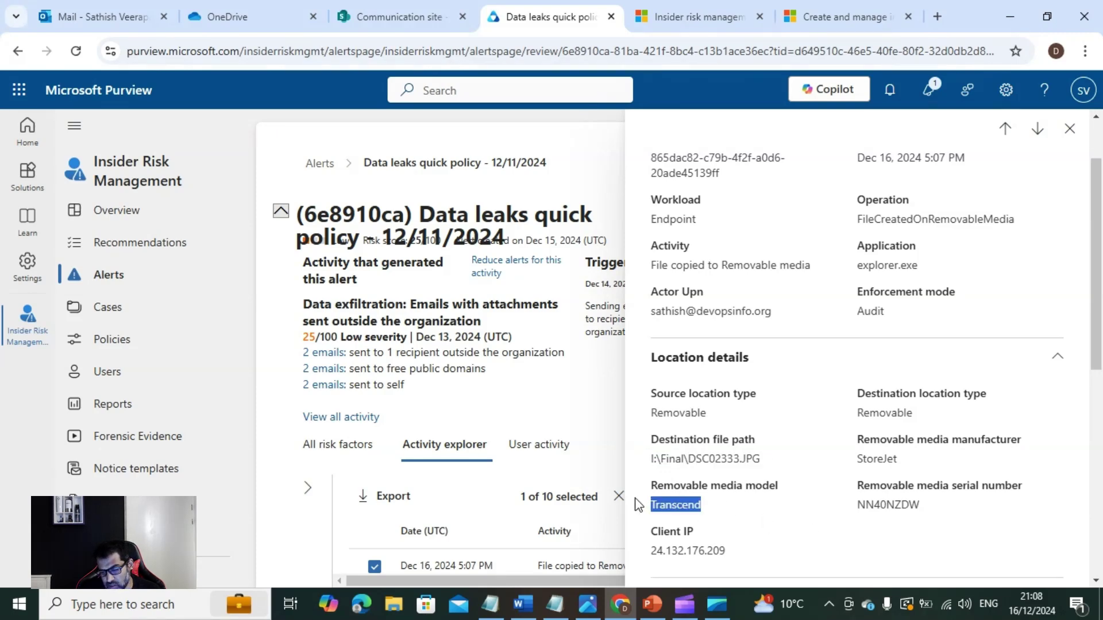
# Step: Examine the copied file's device name, object ID, extension, size and hashes in the device and item details
pyautogui.scroll(-1, 718, 479)
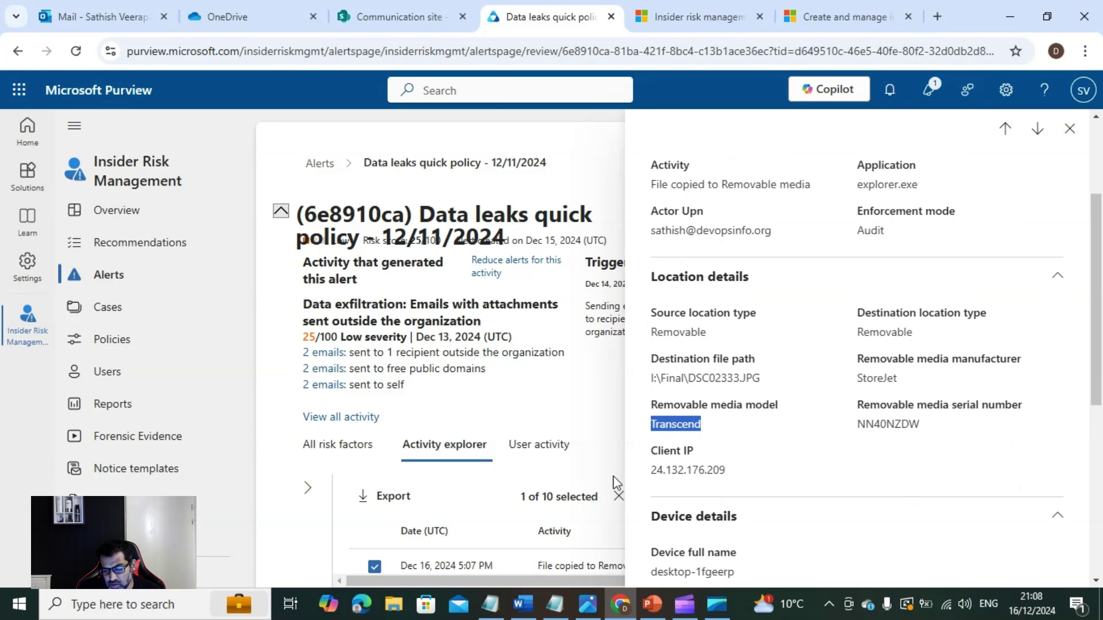
pyautogui.scroll(-2, 782, 443)
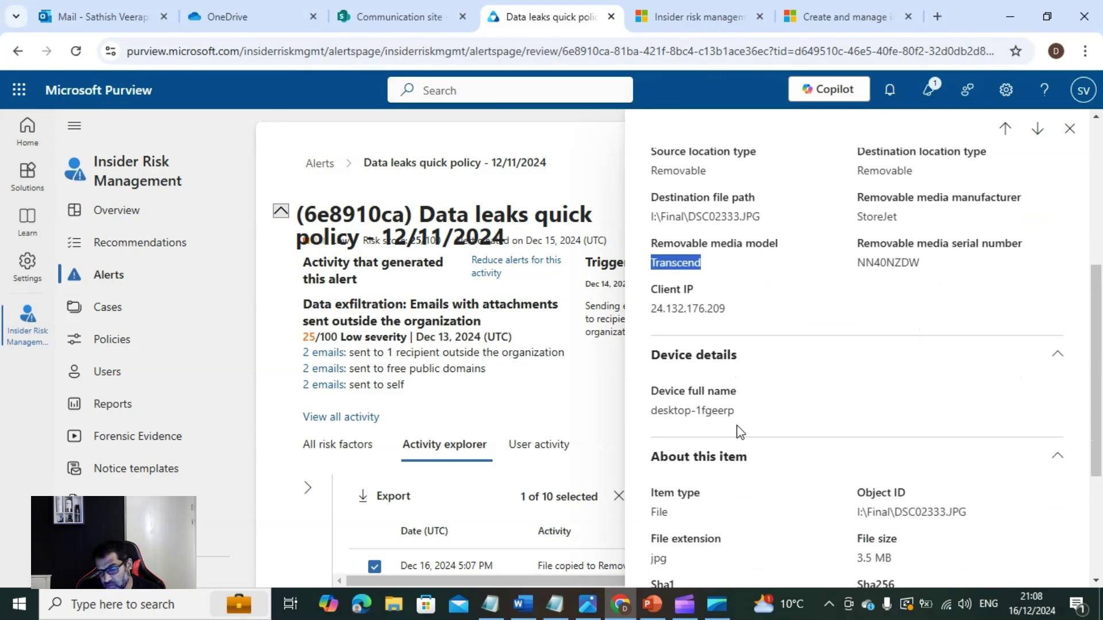
pyautogui.moveTo(745, 418); pyautogui.dragTo(669, 426)
pyautogui.scroll(-1, 779, 418)
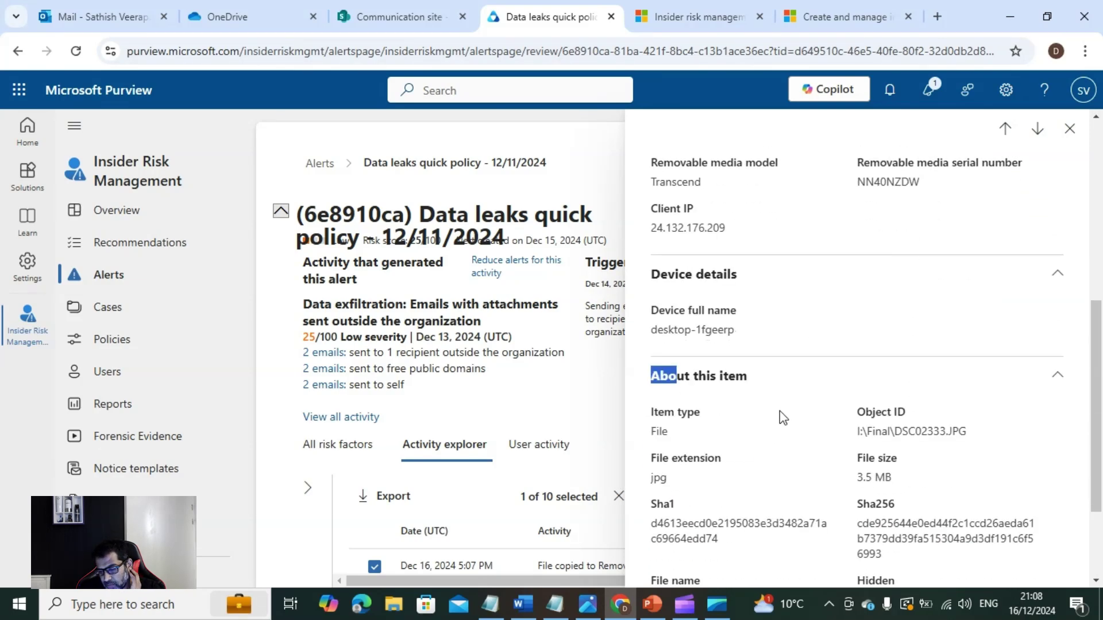
pyautogui.click(923, 433)
pyautogui.moveTo(858, 457); pyautogui.dragTo(847, 443)
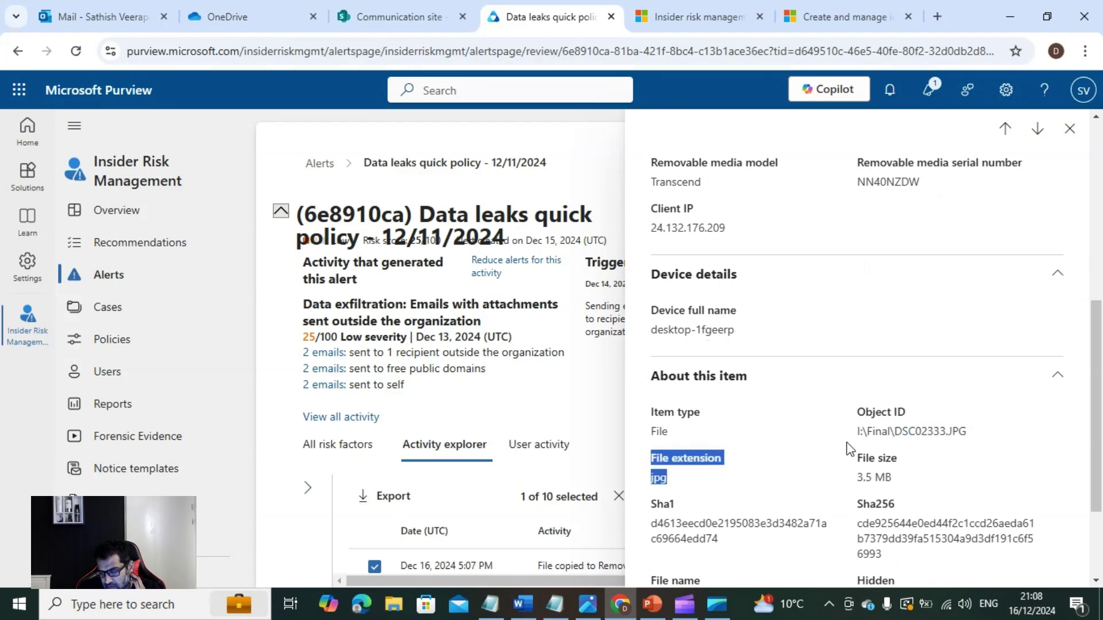
pyautogui.scroll(-2, 916, 475)
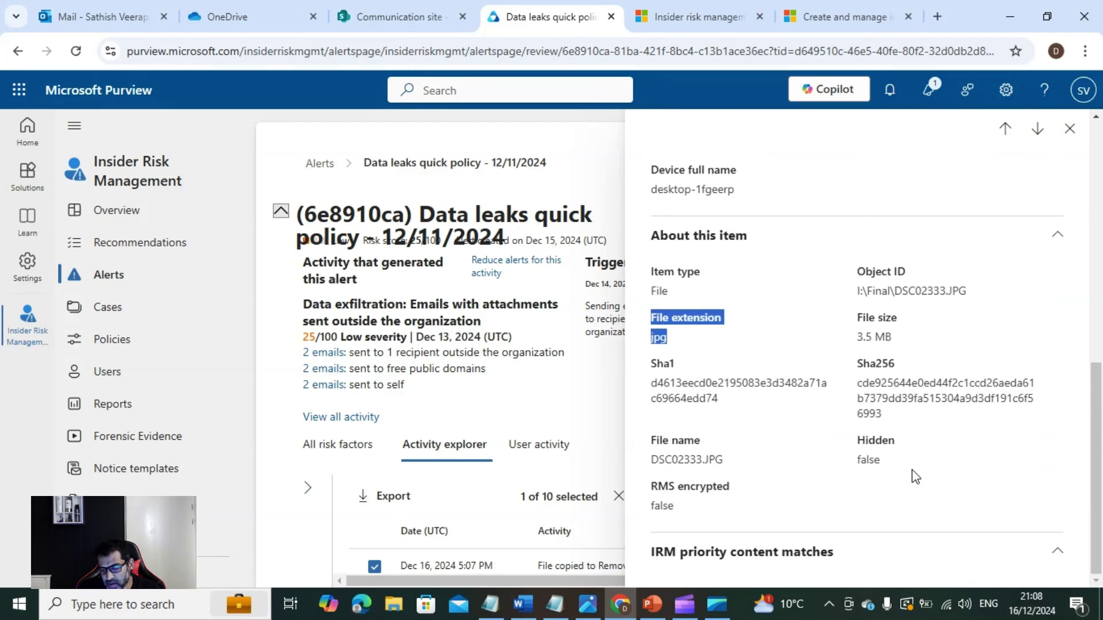
# Step: Advance to the email sent to an external recipient on Dec 16, 2024 at 1:16 PM and check its recipient address
pyautogui.click(1037, 134)
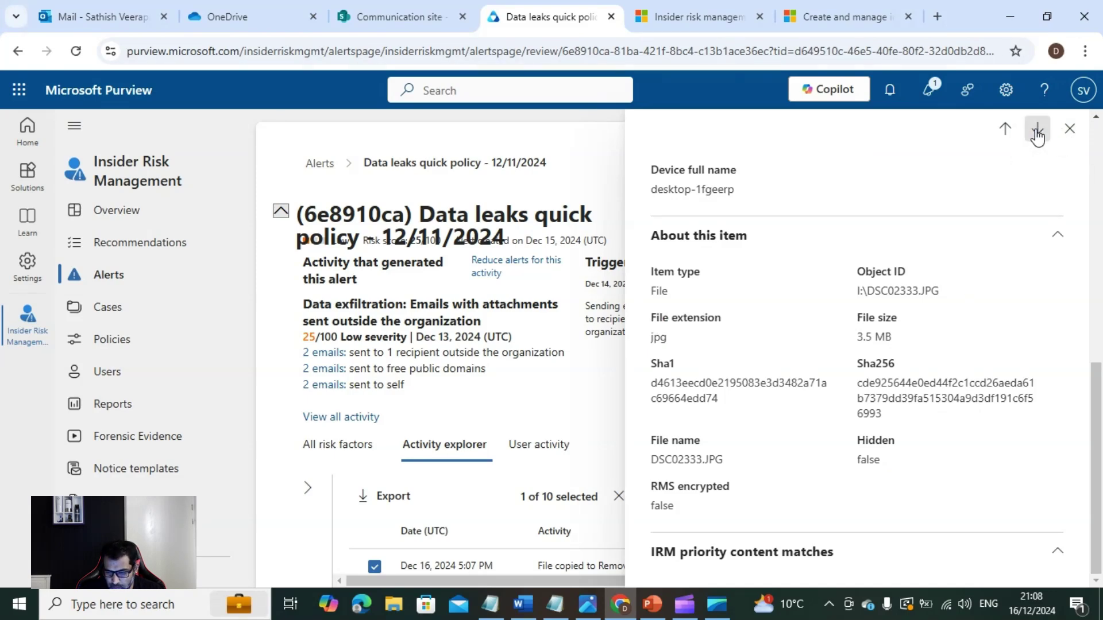
pyautogui.click(1038, 135)
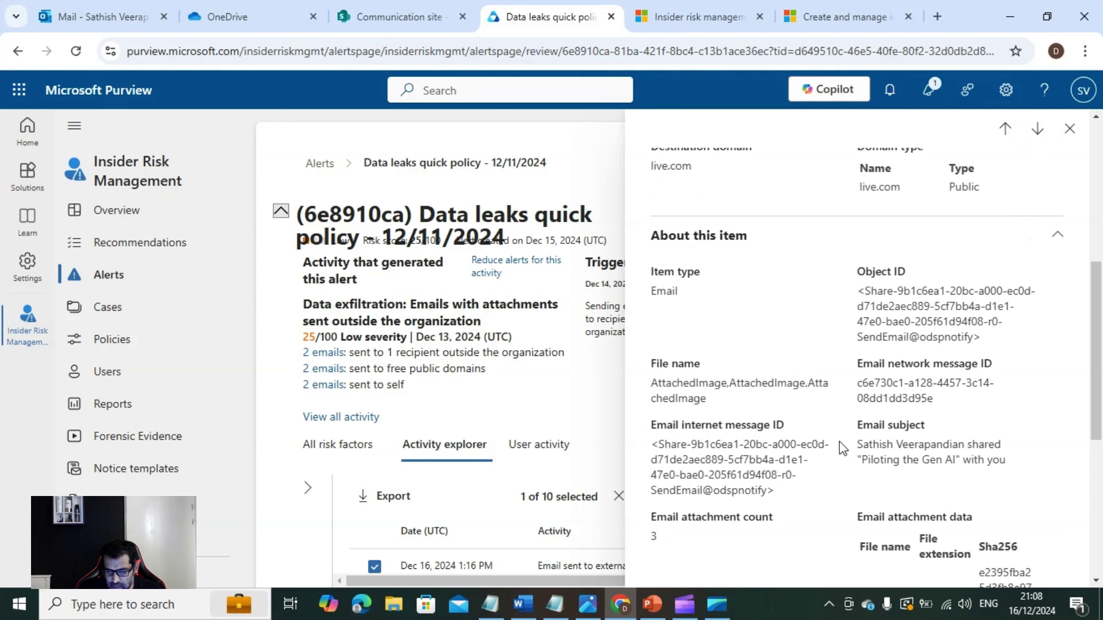
pyautogui.scroll(3, 827, 446)
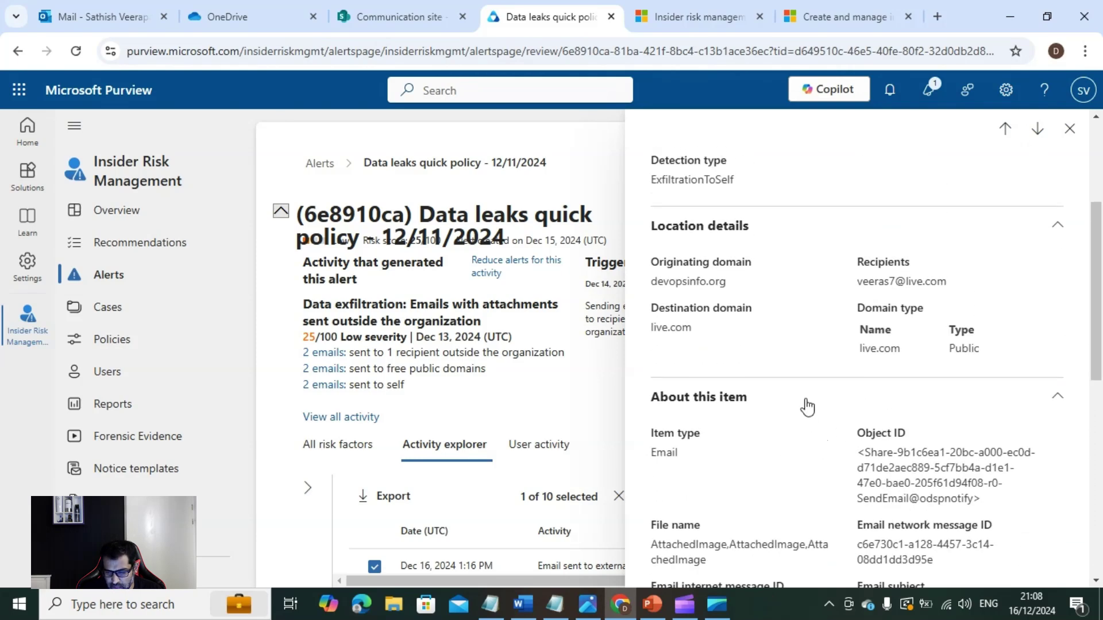
pyautogui.scroll(2, 808, 404)
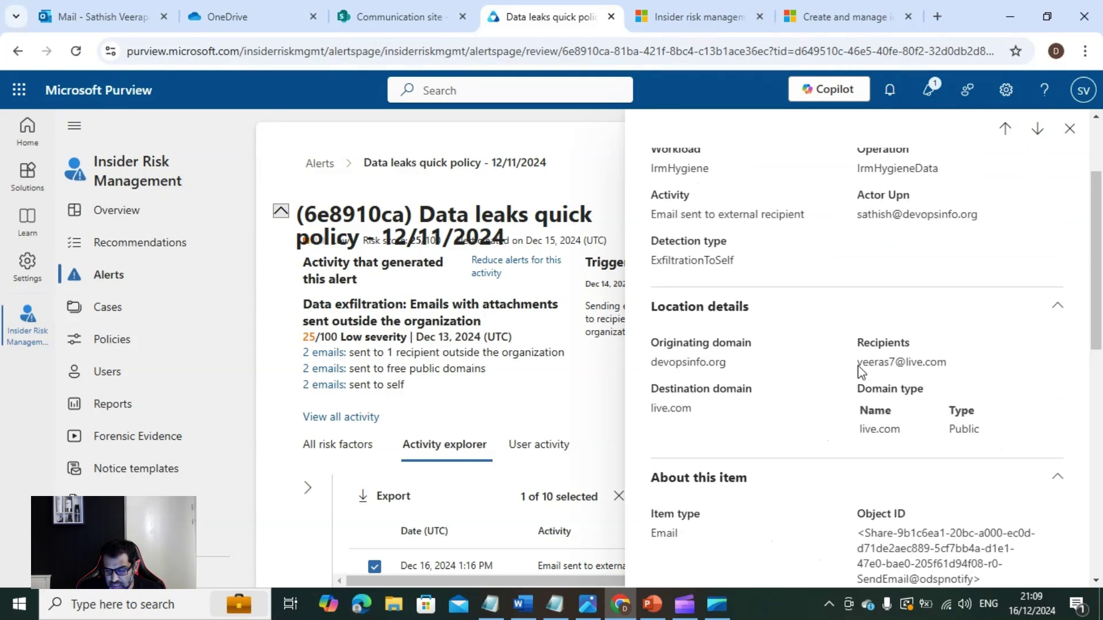
pyautogui.moveTo(947, 362); pyautogui.dragTo(854, 363)
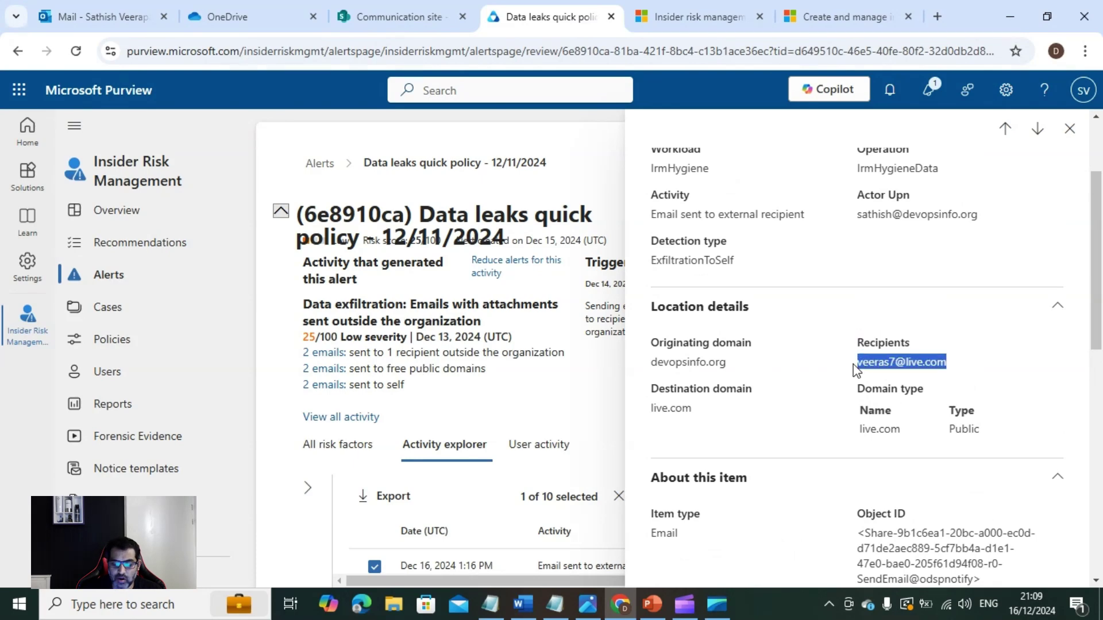
# Step: Review the external email's activity details, subject and attachment data, and close the event details
pyautogui.scroll(2, 840, 357)
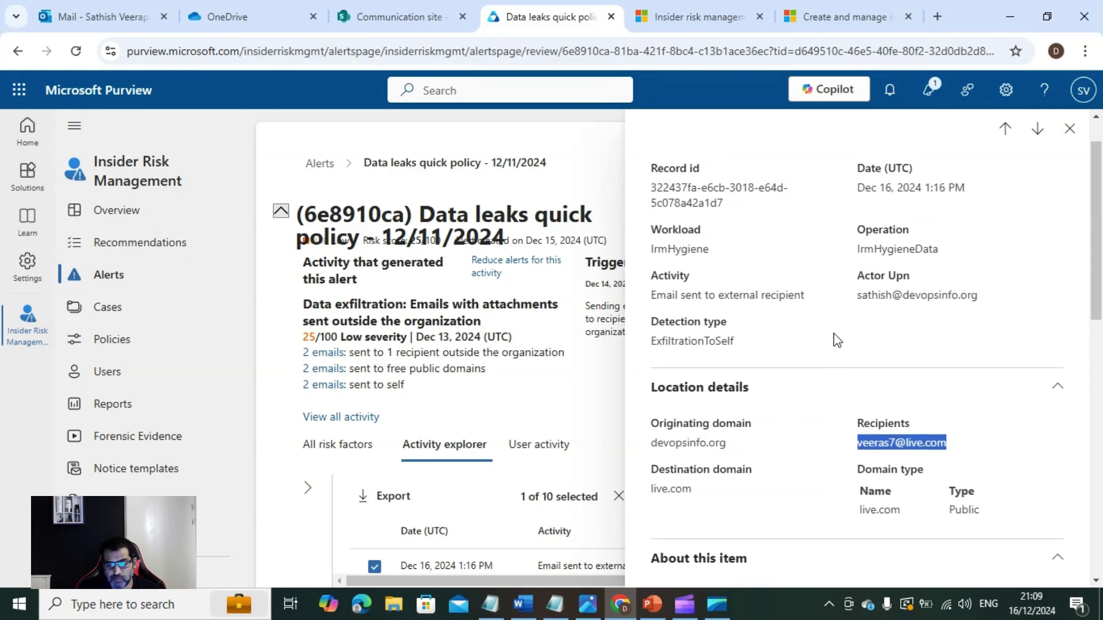
pyautogui.scroll(-1, 854, 350)
pyautogui.scroll(-3, 854, 354)
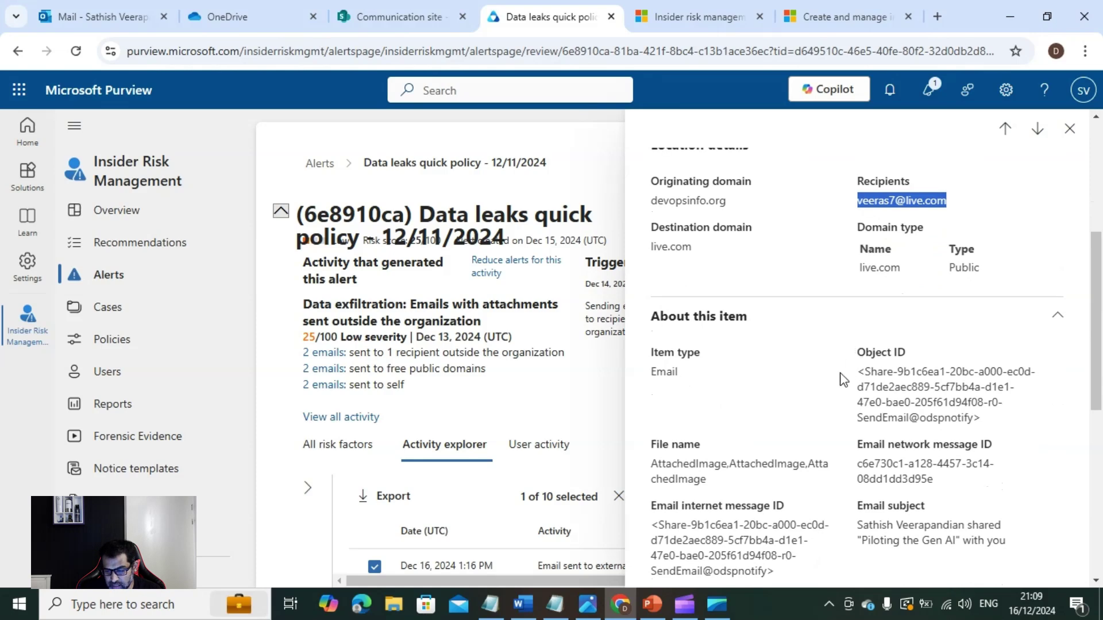
pyautogui.scroll(-4, 838, 362)
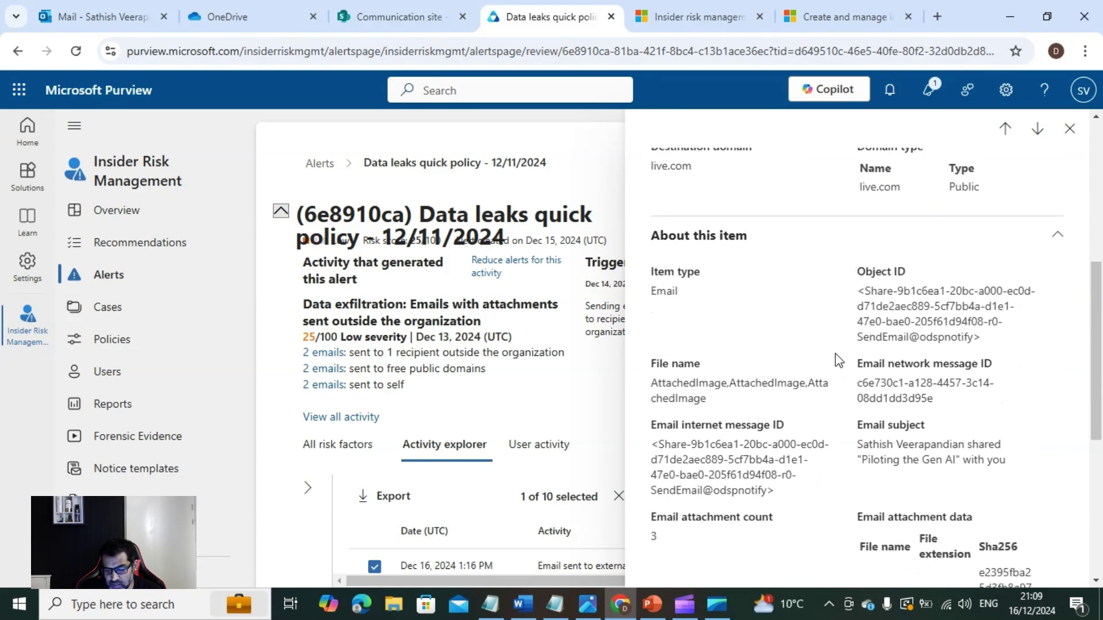
pyautogui.scroll(-3, 834, 358)
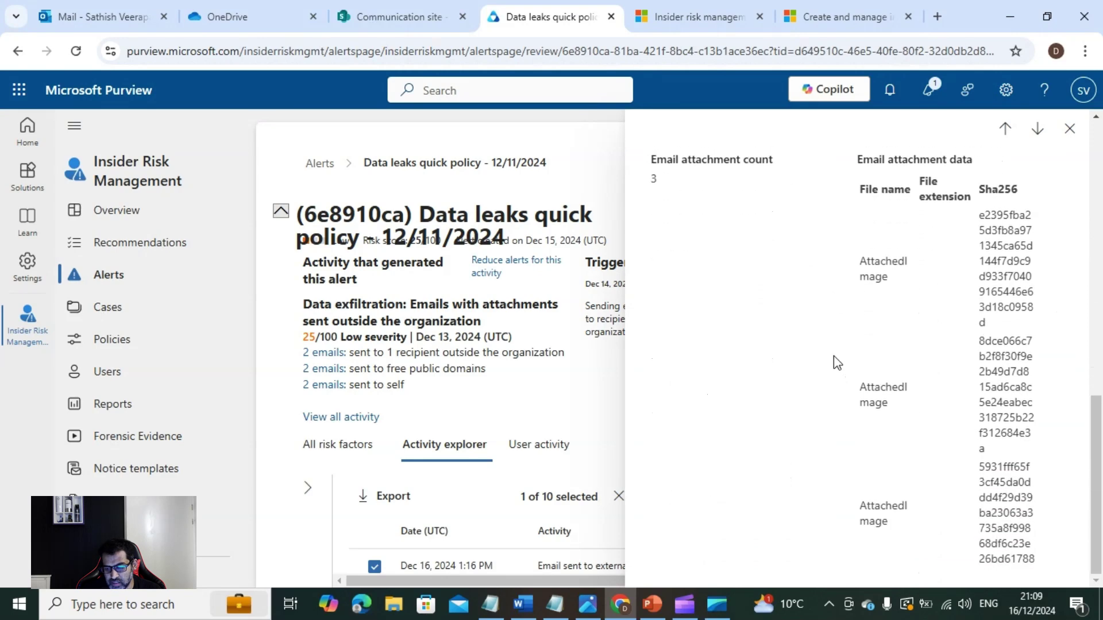
pyautogui.scroll(7, 841, 359)
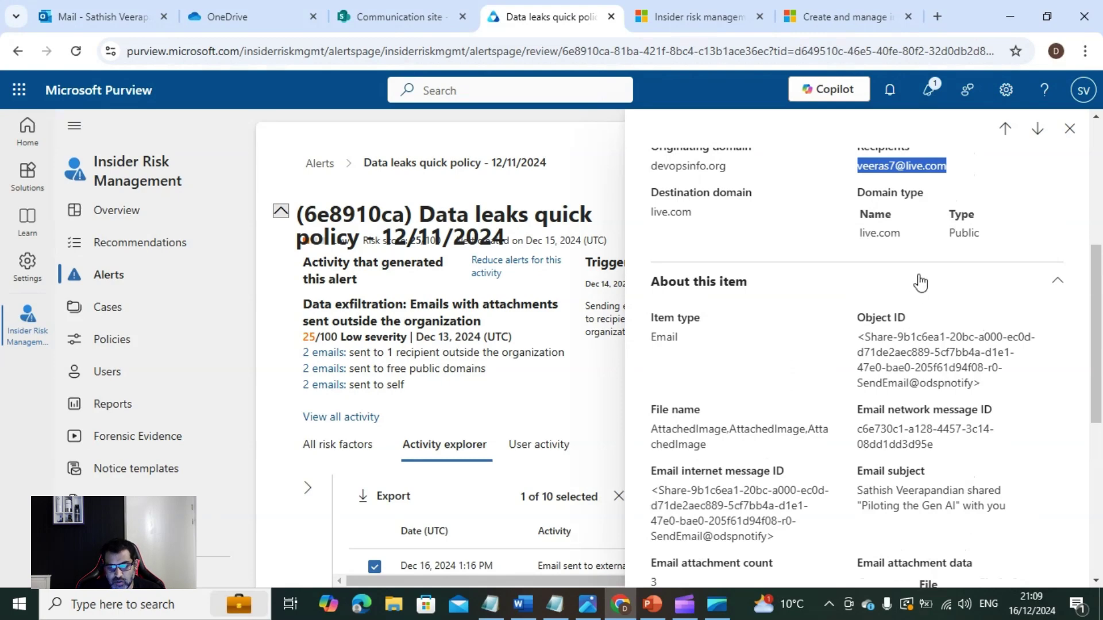
pyautogui.click(1070, 128)
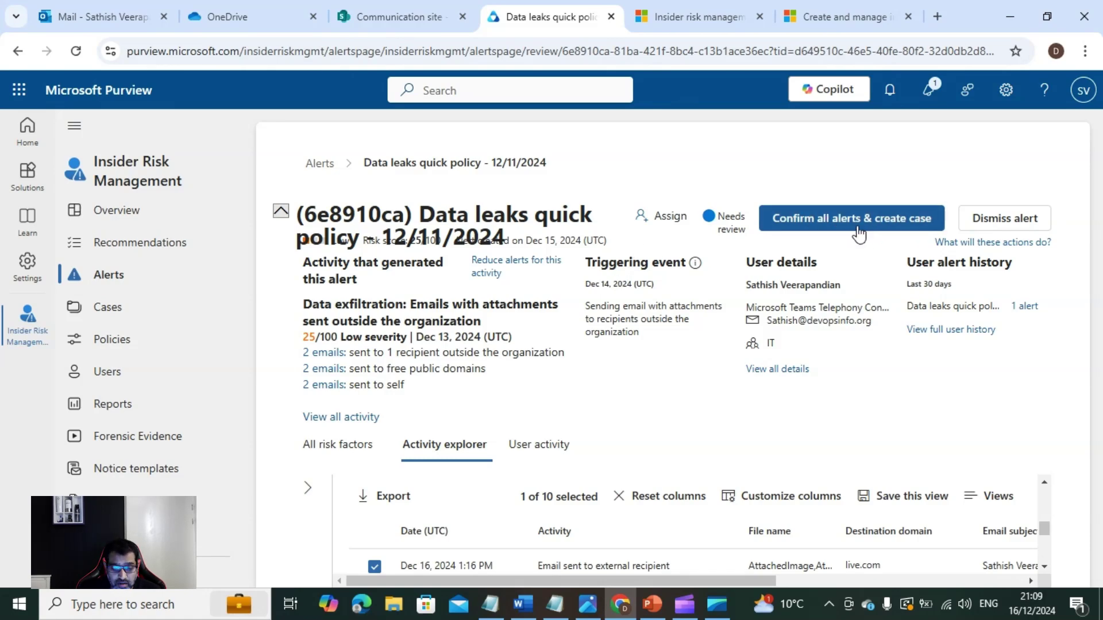
# Step: Look at the Cases, Reports and Recommendations pages of Insider Risk Management
pyautogui.click(106, 310)
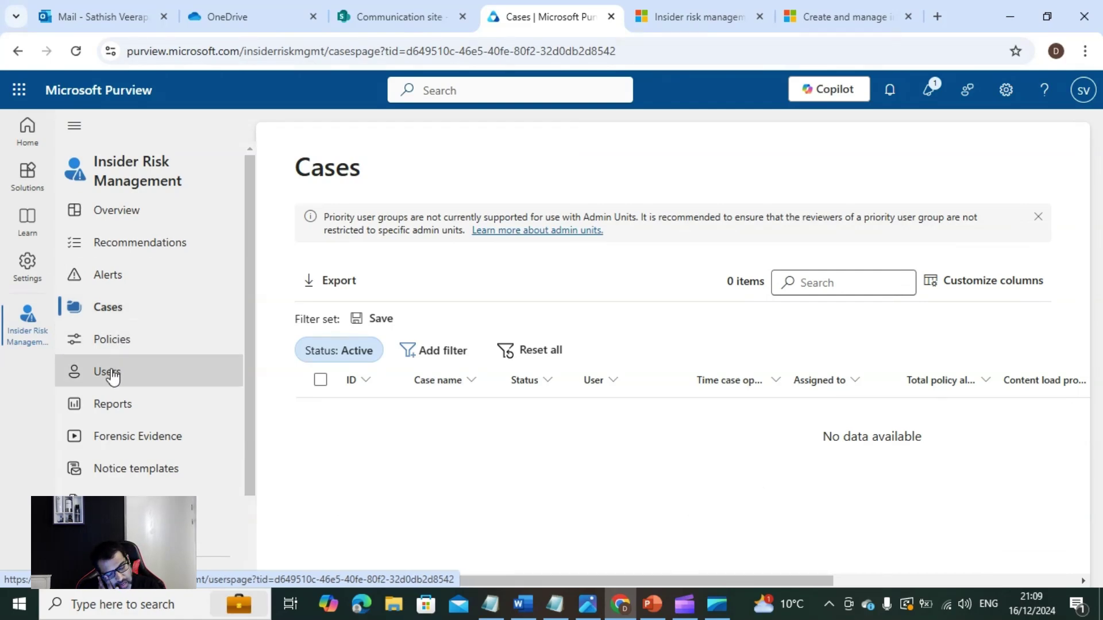
pyautogui.click(121, 408)
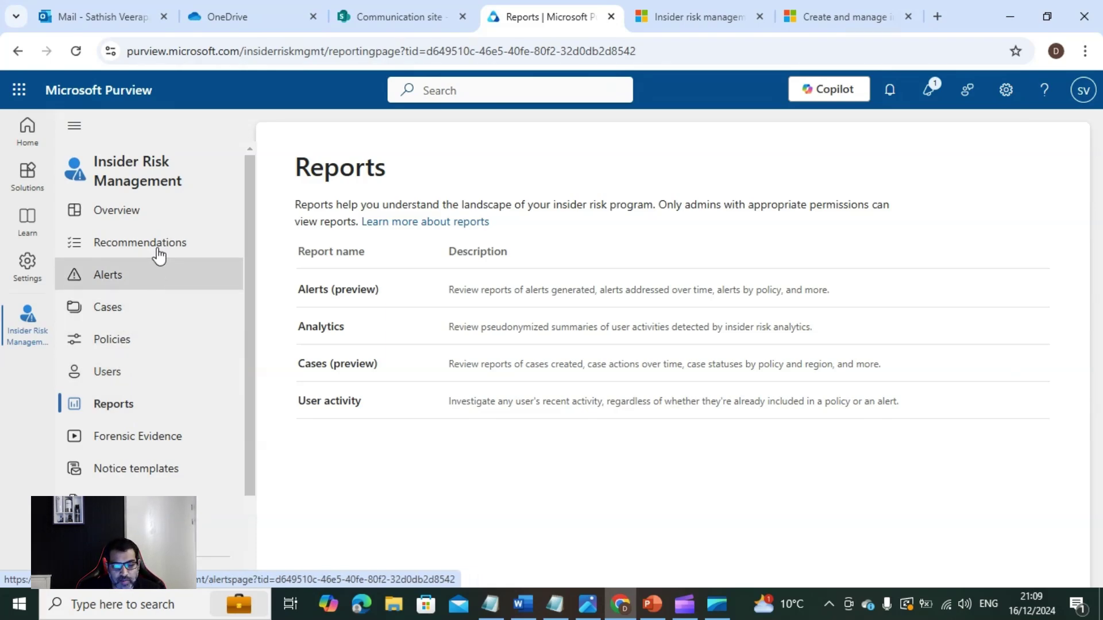
pyautogui.click(123, 253)
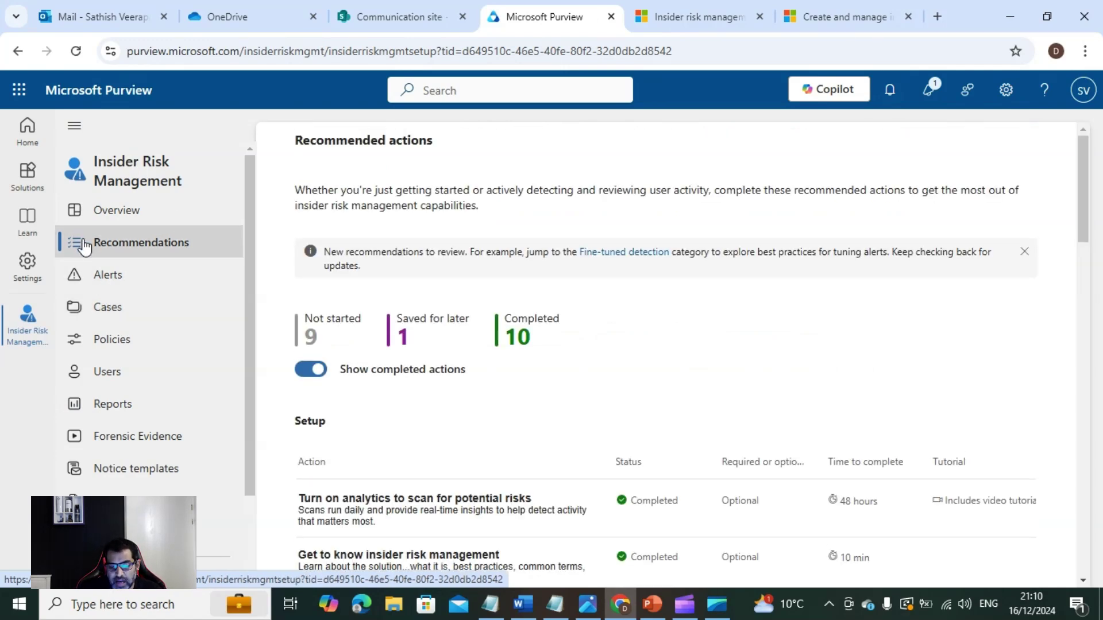
# Step: Return to the insider risk alerts and reopen the Data leaks quick policy alert
pyautogui.click(127, 287)
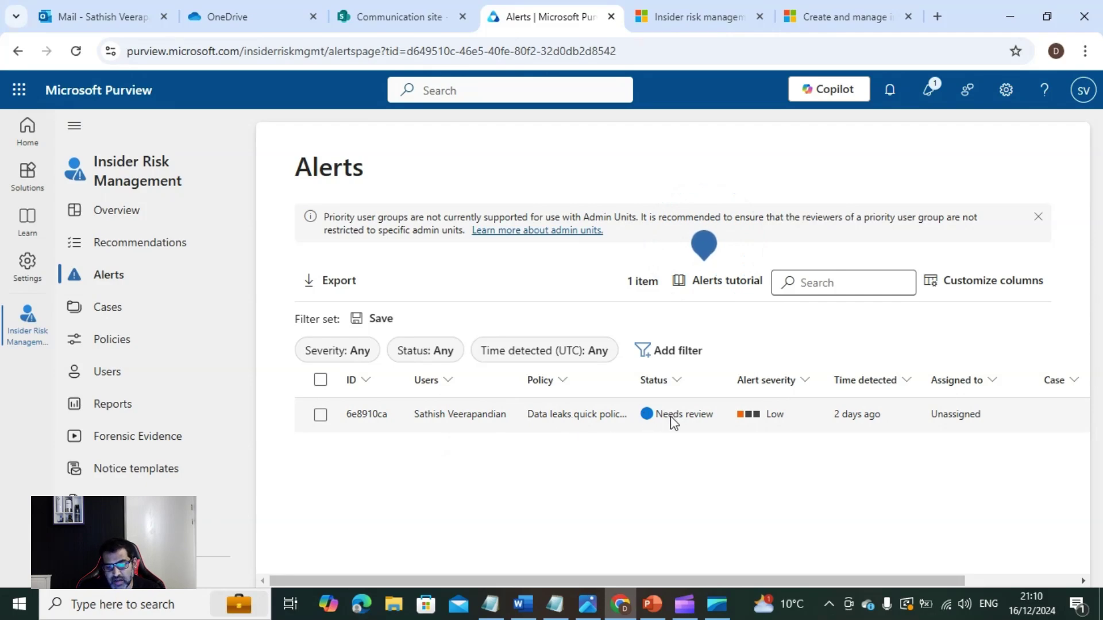
pyautogui.click(728, 422)
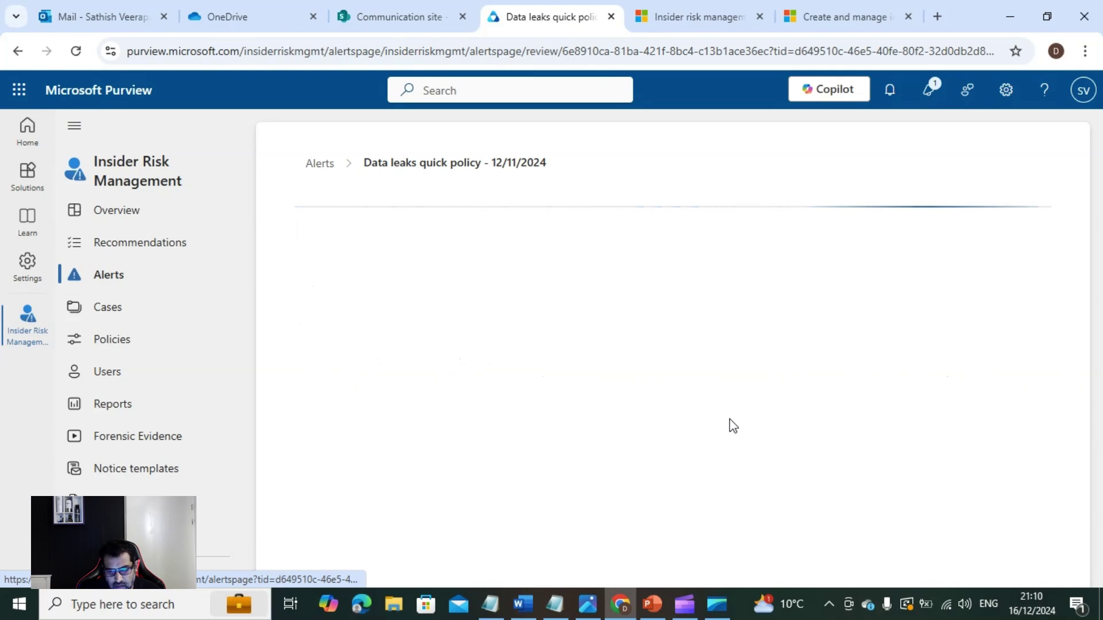